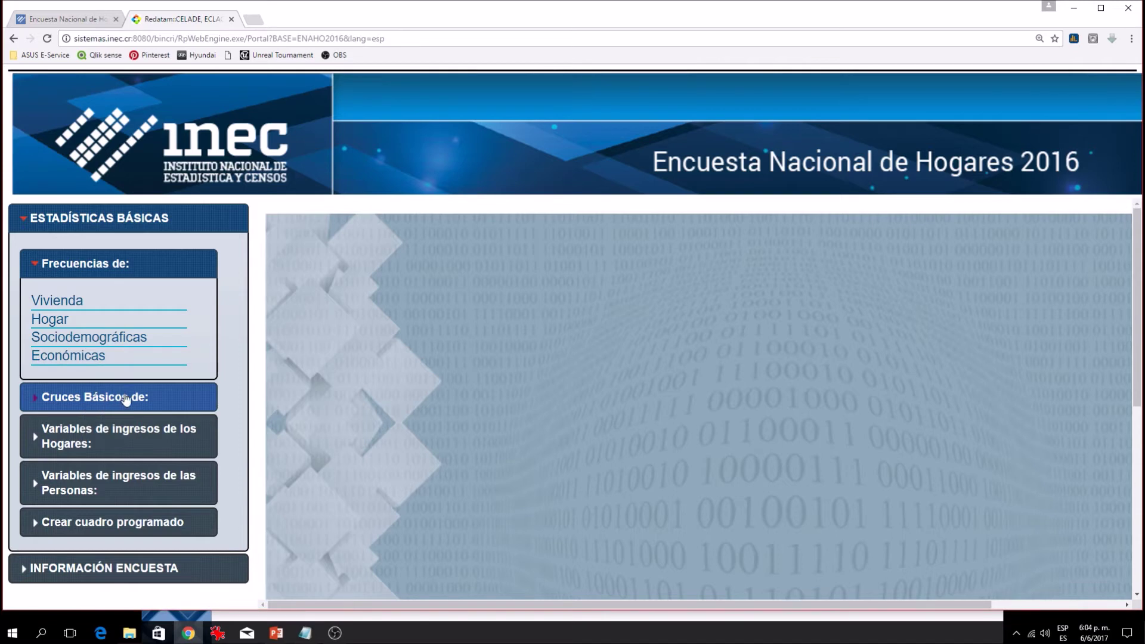
- Run the basic Sociodemográficas crosstab of A3_Relación de parentesco by A4_Sexo with expanded, absolute values and review the table
{"action": "left_click", "coordinate": [118, 398]}
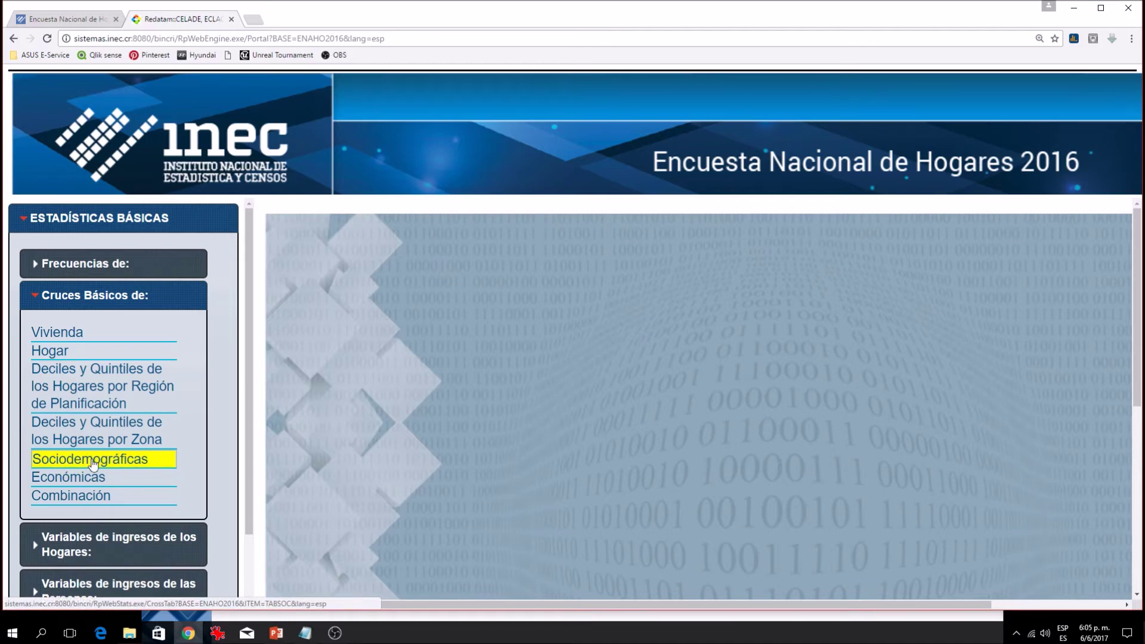
{"action": "left_click", "coordinate": [149, 460]}
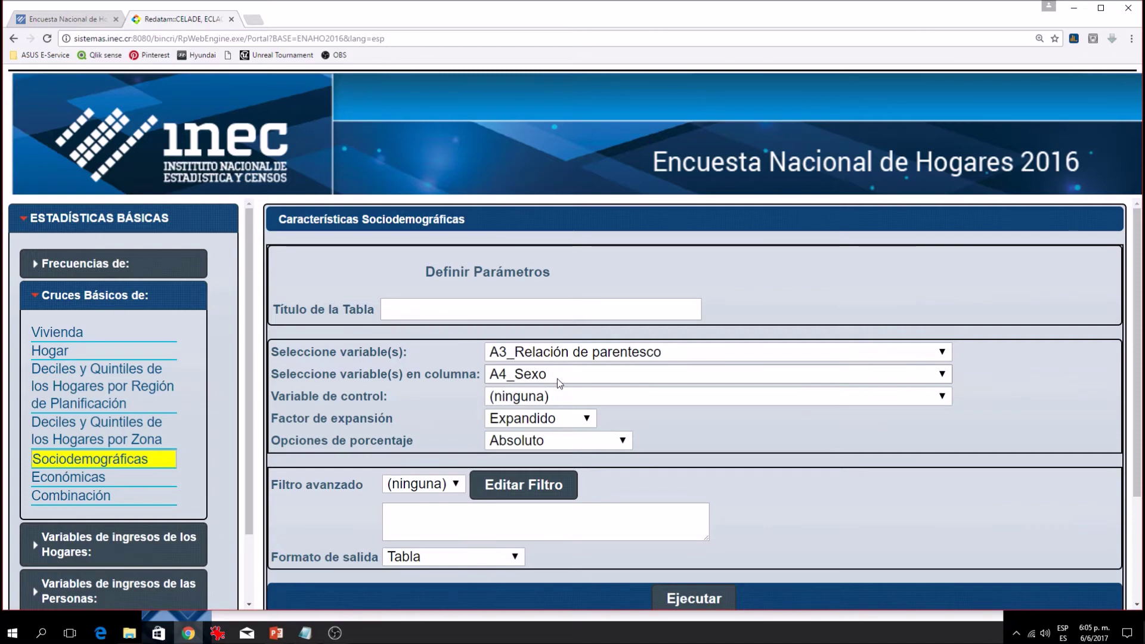
{"action": "left_click", "coordinate": [695, 601]}
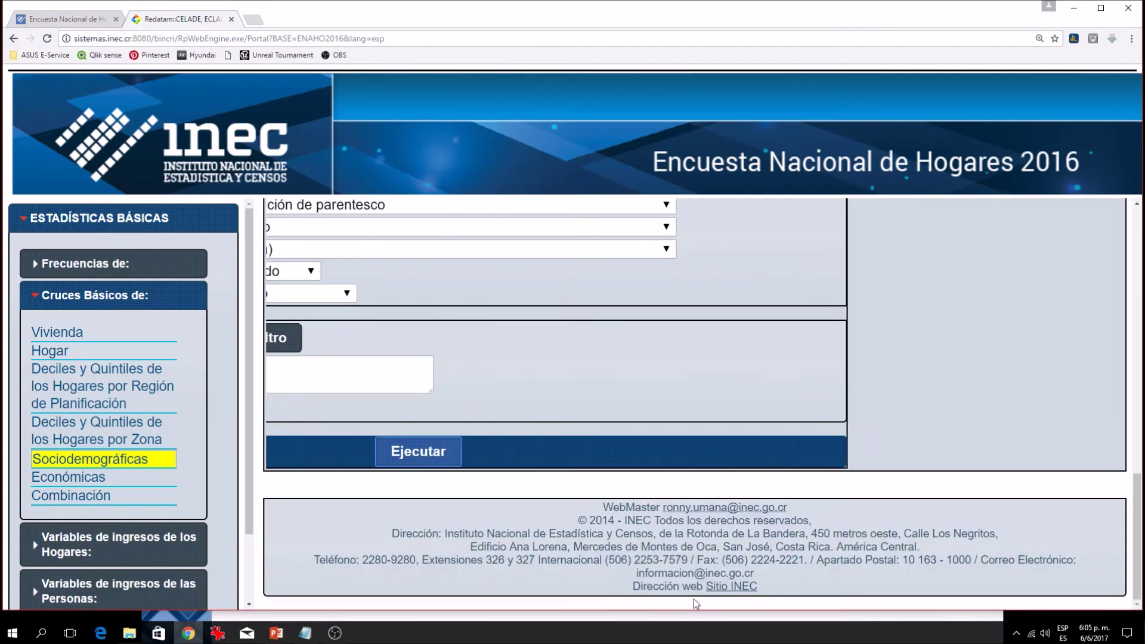
{"action": "scroll", "coordinate": [686, 389], "scroll_direction": "up", "scroll_amount": 7}
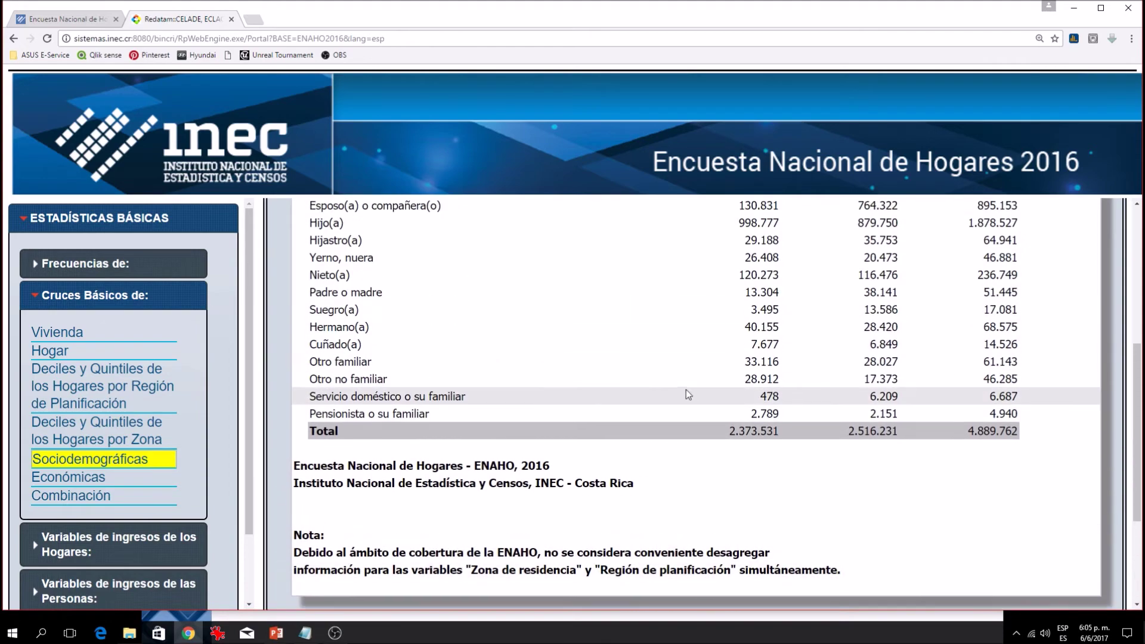
{"action": "scroll", "coordinate": [686, 392], "scroll_direction": "down", "scroll_amount": 2}
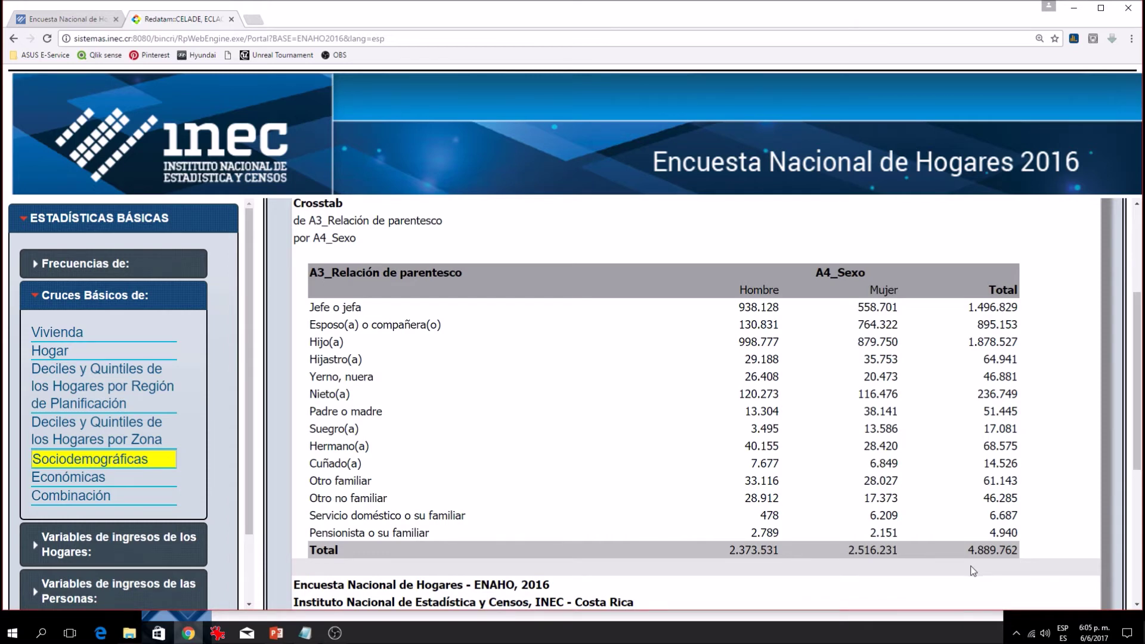
{"action": "scroll", "coordinate": [966, 570], "scroll_direction": "down", "scroll_amount": 1}
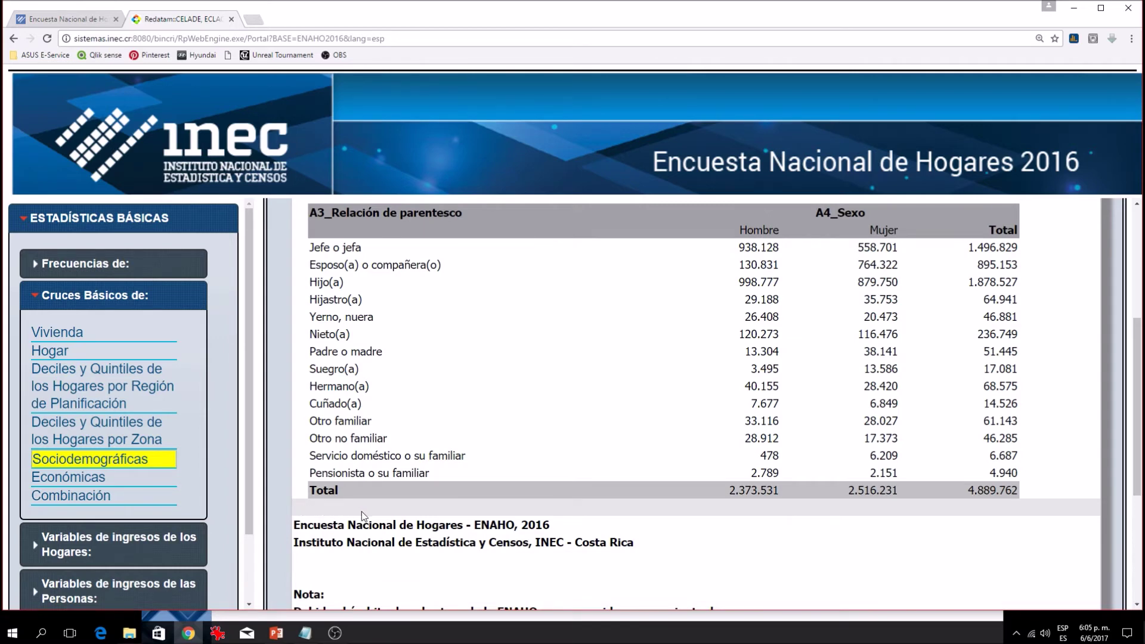
{"action": "scroll", "coordinate": [371, 510], "scroll_direction": "up", "scroll_amount": 1}
{"action": "scroll", "coordinate": [833, 479], "scroll_direction": "up", "scroll_amount": 1}
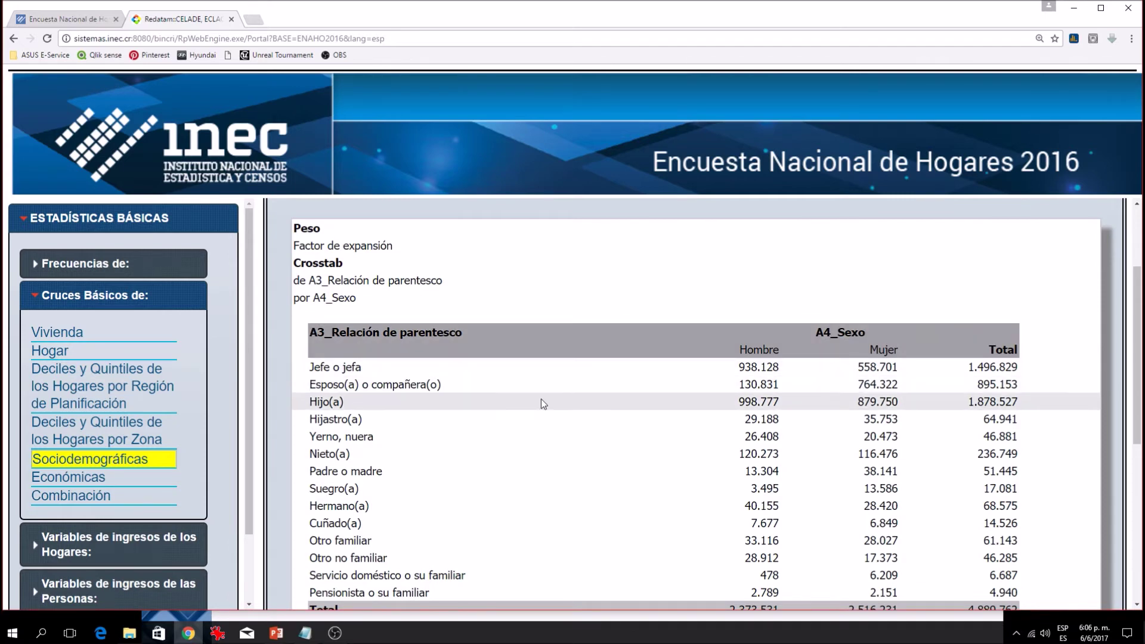
{"action": "scroll", "coordinate": [542, 403], "scroll_direction": "down", "scroll_amount": 1}
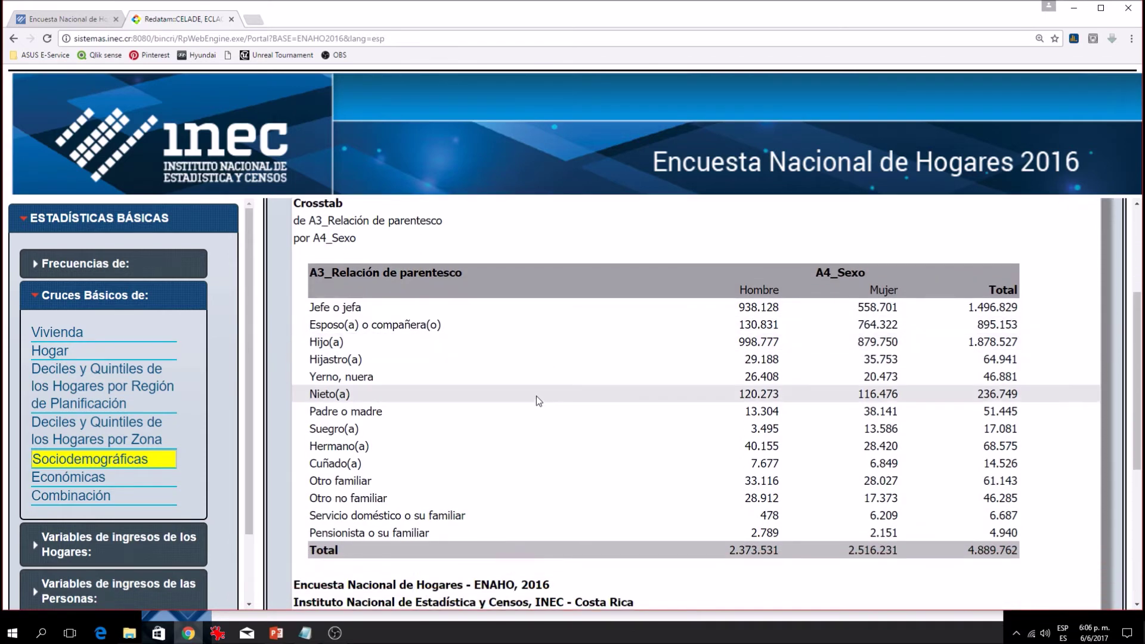
- Return to the crosstab parameters, set the control variable to Región de planificación and run the table
{"action": "left_click", "coordinate": [14, 39]}
{"action": "left_click", "coordinate": [30, 40]}
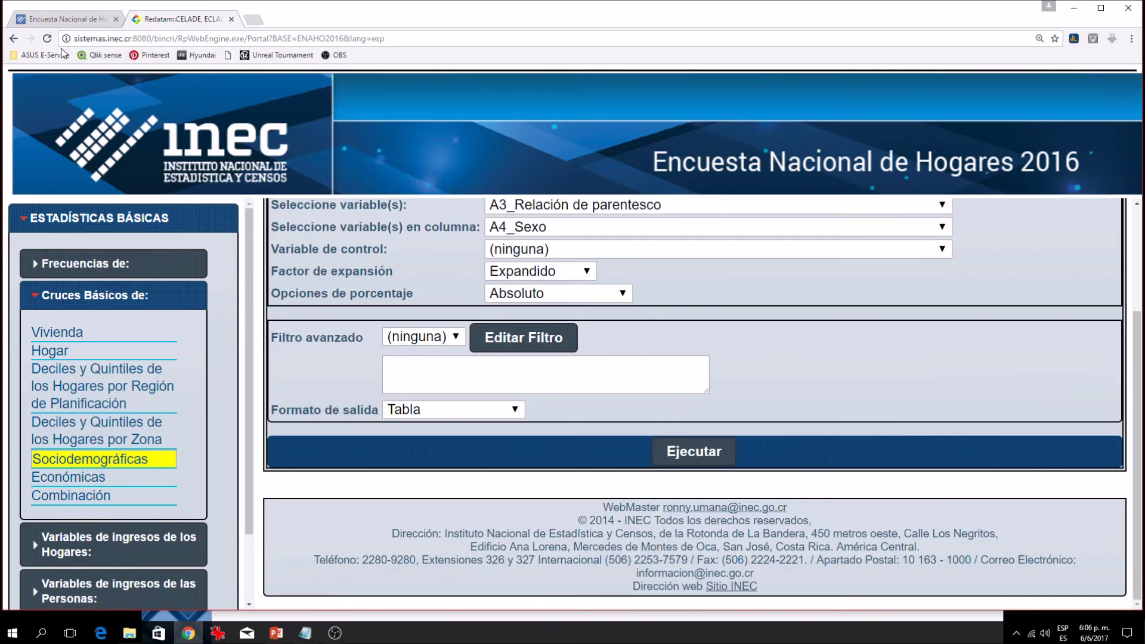
{"action": "scroll", "coordinate": [776, 336], "scroll_direction": "up", "scroll_amount": 1}
{"action": "scroll", "coordinate": [792, 342], "scroll_direction": "up", "scroll_amount": 1}
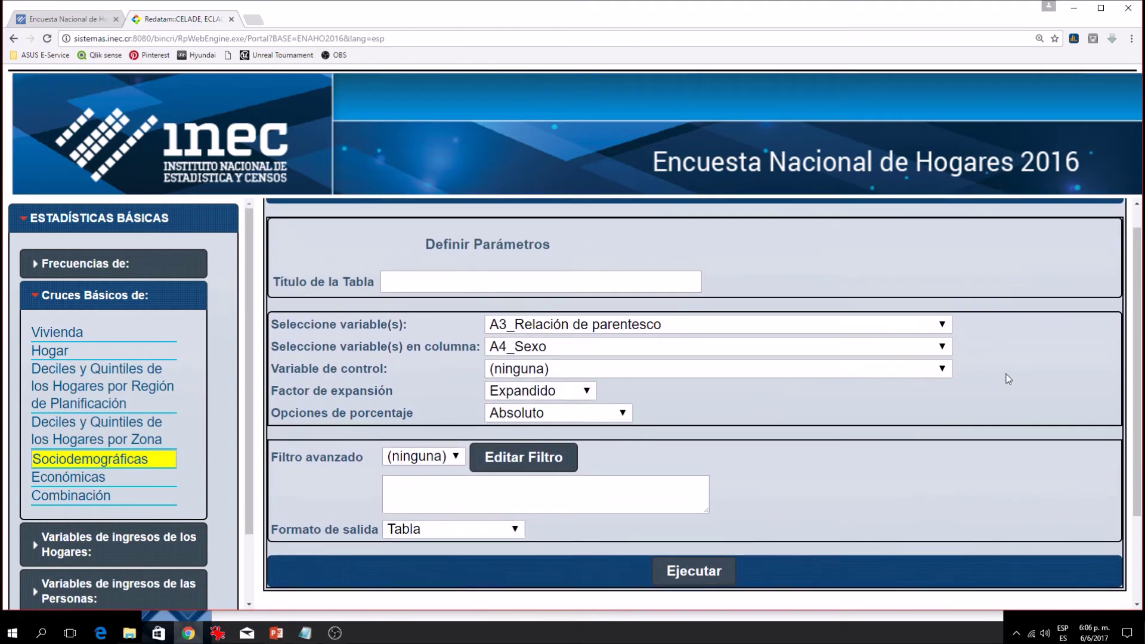
{"action": "scroll", "coordinate": [1021, 368], "scroll_direction": "up", "scroll_amount": 1}
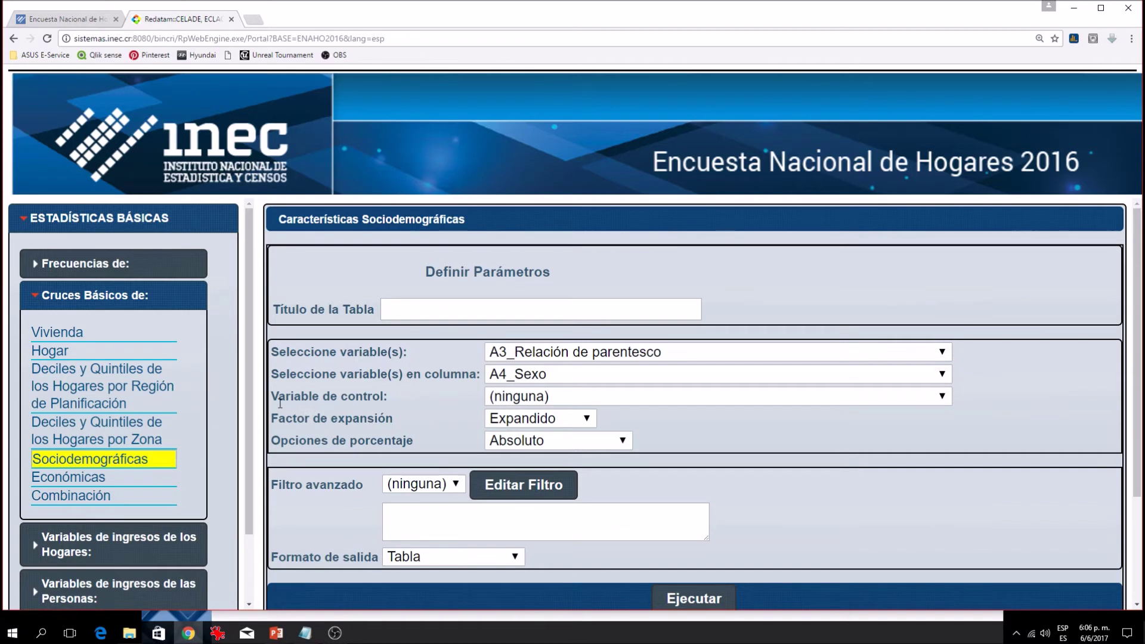
{"action": "left_click", "coordinate": [514, 401]}
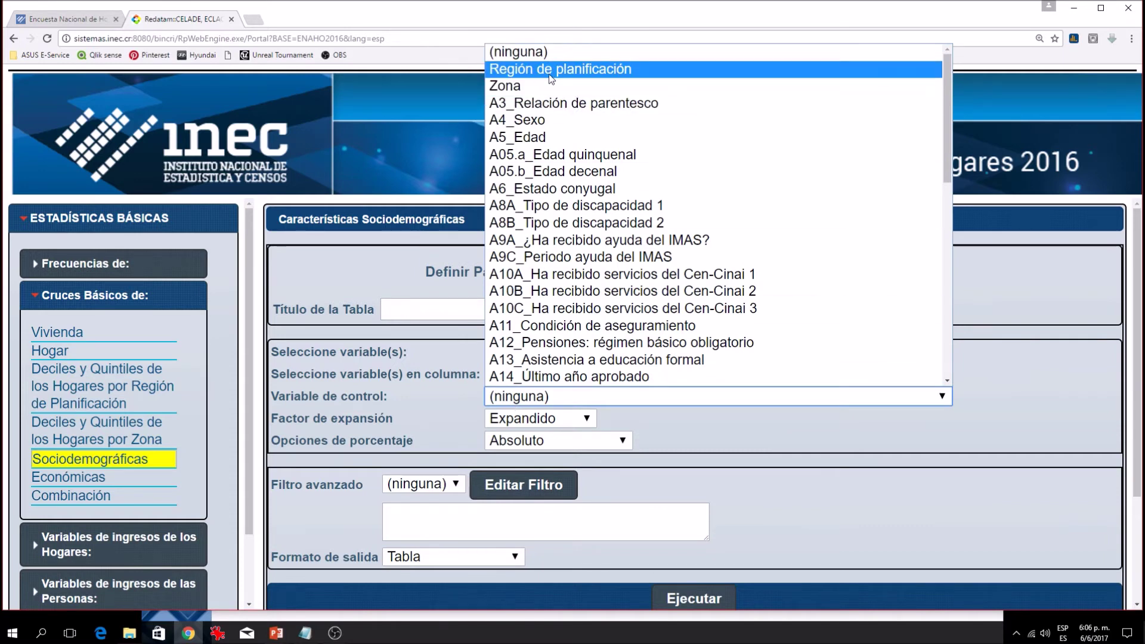
{"action": "left_click", "coordinate": [648, 73]}
{"action": "scroll", "coordinate": [799, 494], "scroll_direction": "down", "scroll_amount": 1}
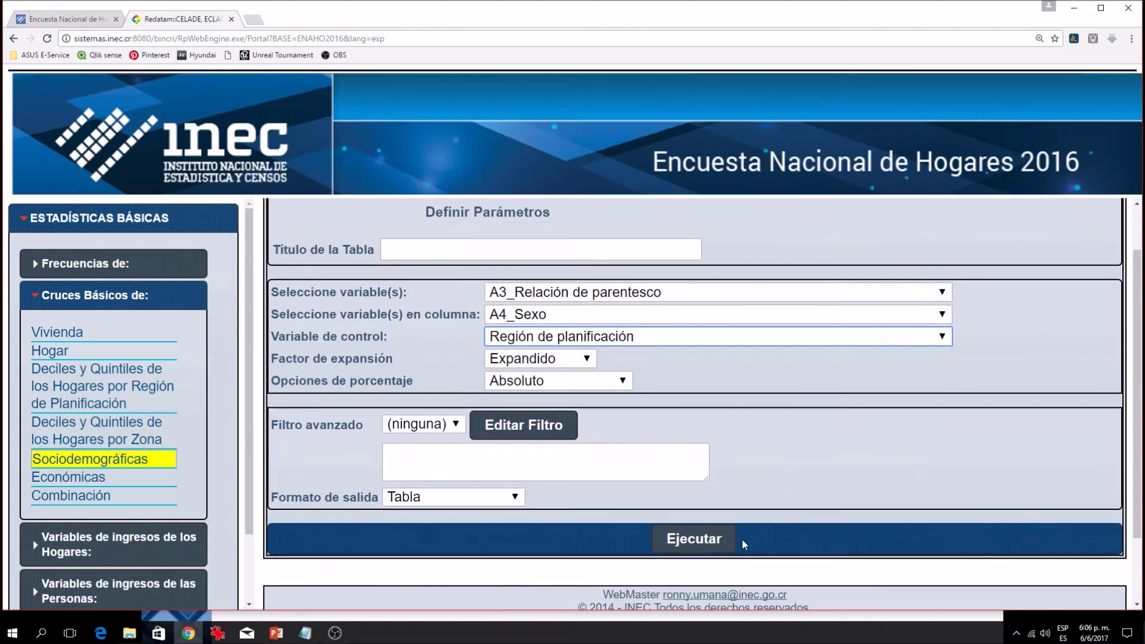
{"action": "left_click", "coordinate": [699, 541]}
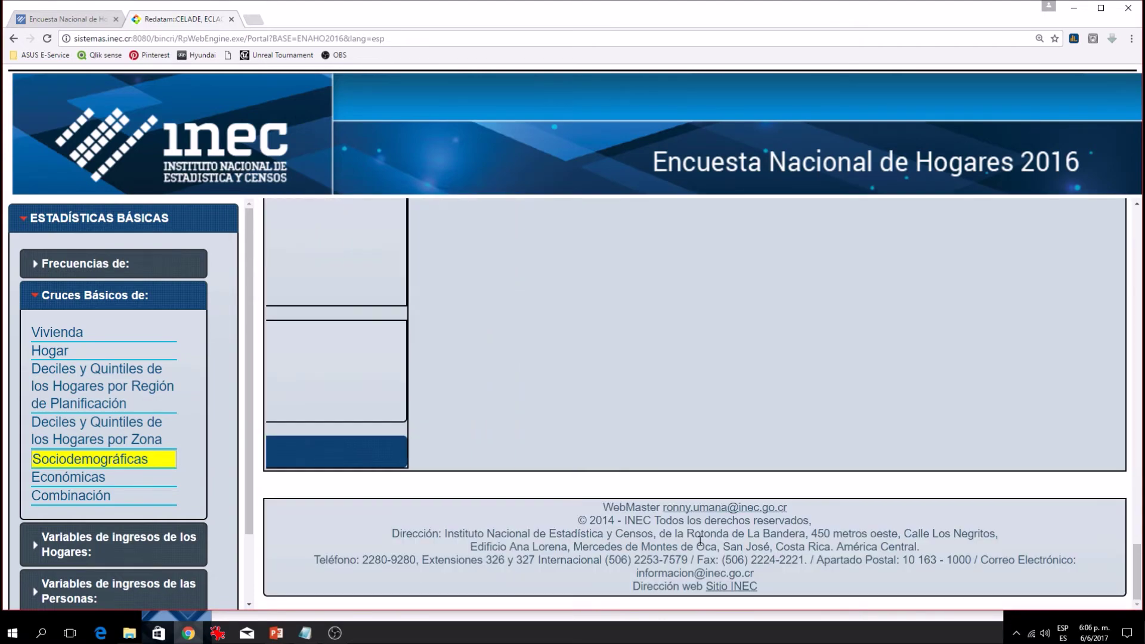
- Examine the kinship-by-sex crosstab for each planning region, from Central through Huetar Norte to the overall total
{"action": "scroll", "coordinate": [725, 434], "scroll_direction": "up", "scroll_amount": 12}
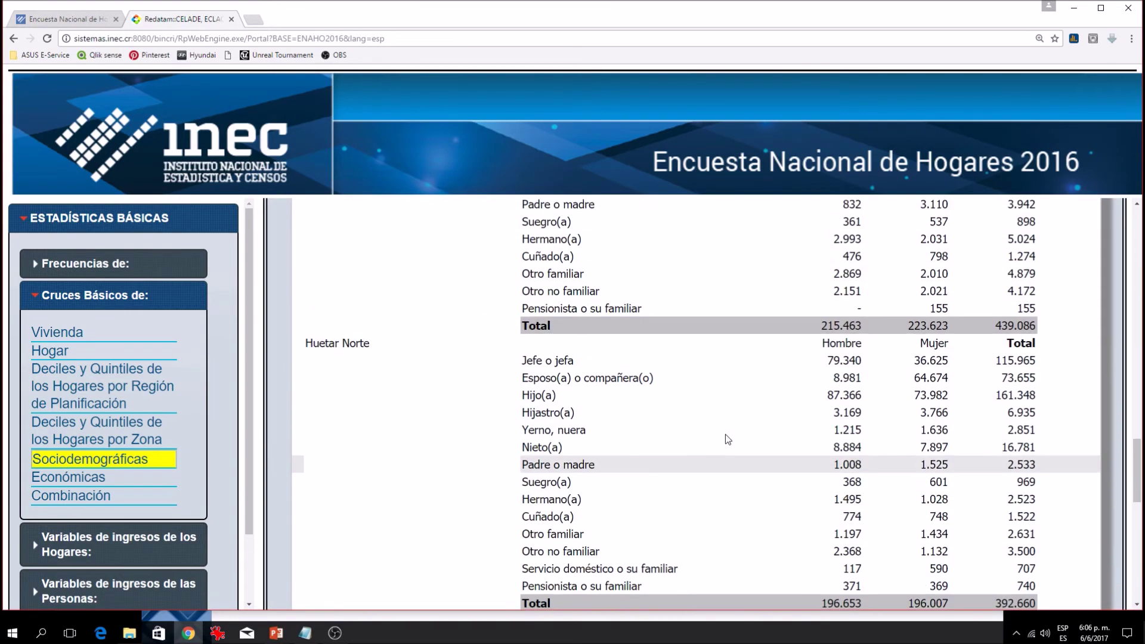
{"action": "scroll", "coordinate": [725, 434], "scroll_direction": "up", "scroll_amount": 15}
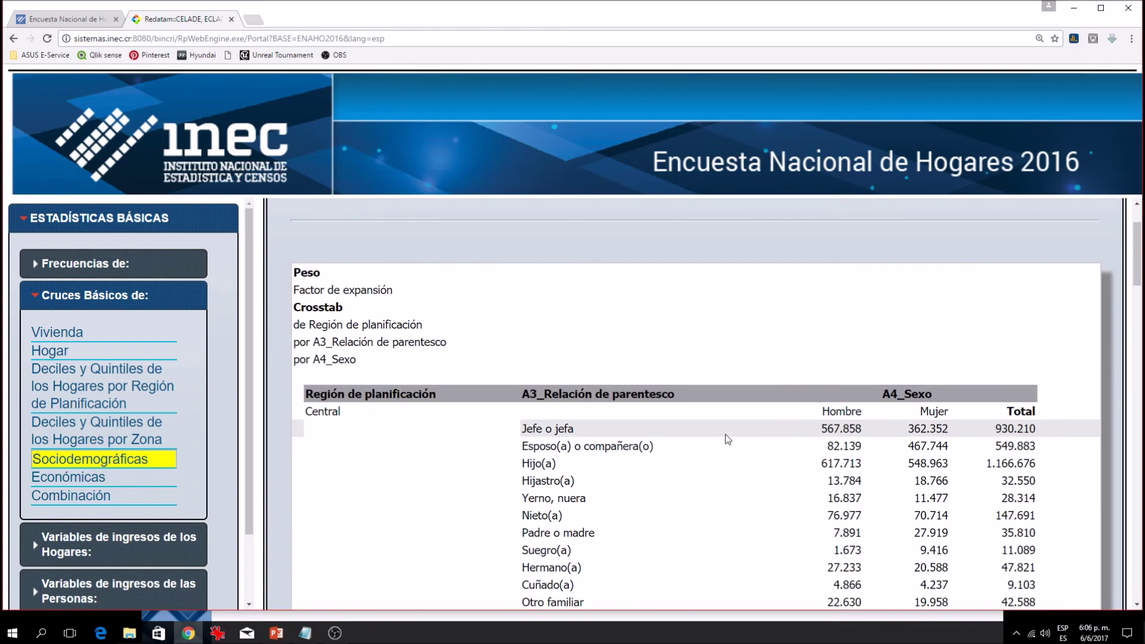
{"action": "scroll", "coordinate": [726, 435], "scroll_direction": "down", "scroll_amount": 1}
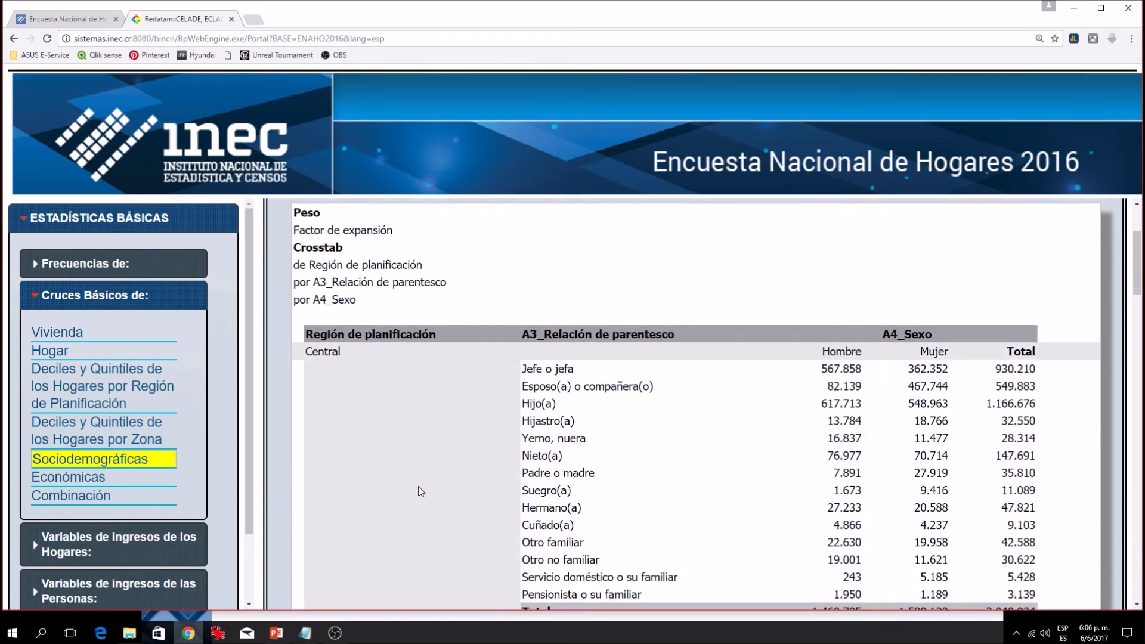
{"action": "scroll", "coordinate": [421, 491], "scroll_direction": "down", "scroll_amount": 3}
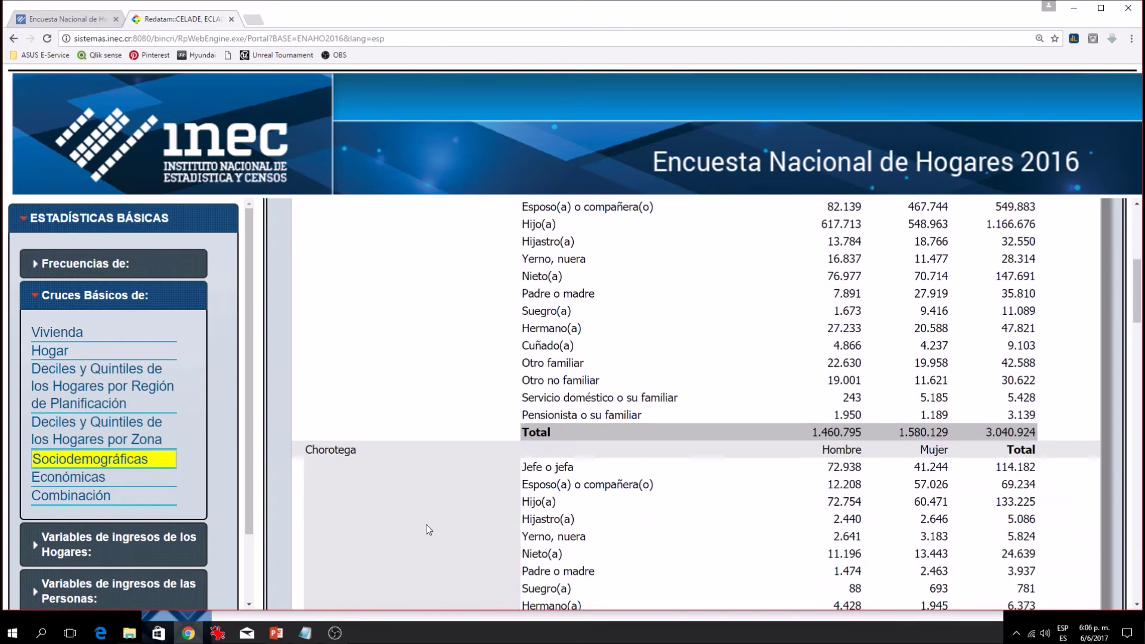
{"action": "scroll", "coordinate": [427, 530], "scroll_direction": "down", "scroll_amount": 5}
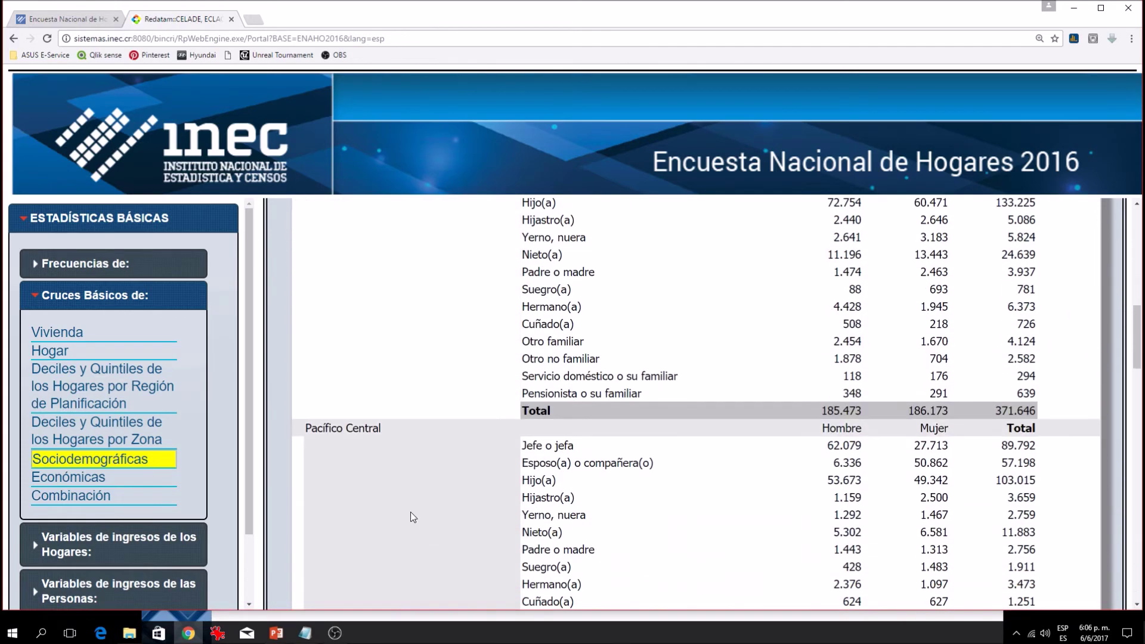
{"action": "scroll", "coordinate": [406, 510], "scroll_direction": "down", "scroll_amount": 2}
{"action": "scroll", "coordinate": [404, 504], "scroll_direction": "down", "scroll_amount": 7}
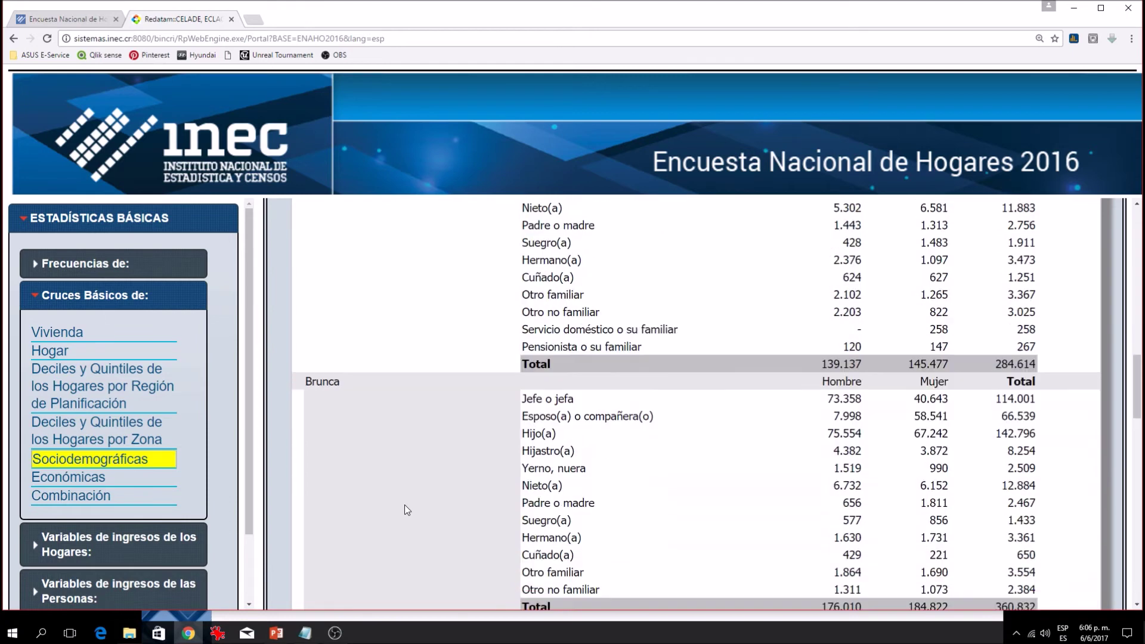
{"action": "scroll", "coordinate": [406, 514], "scroll_direction": "down", "scroll_amount": 5}
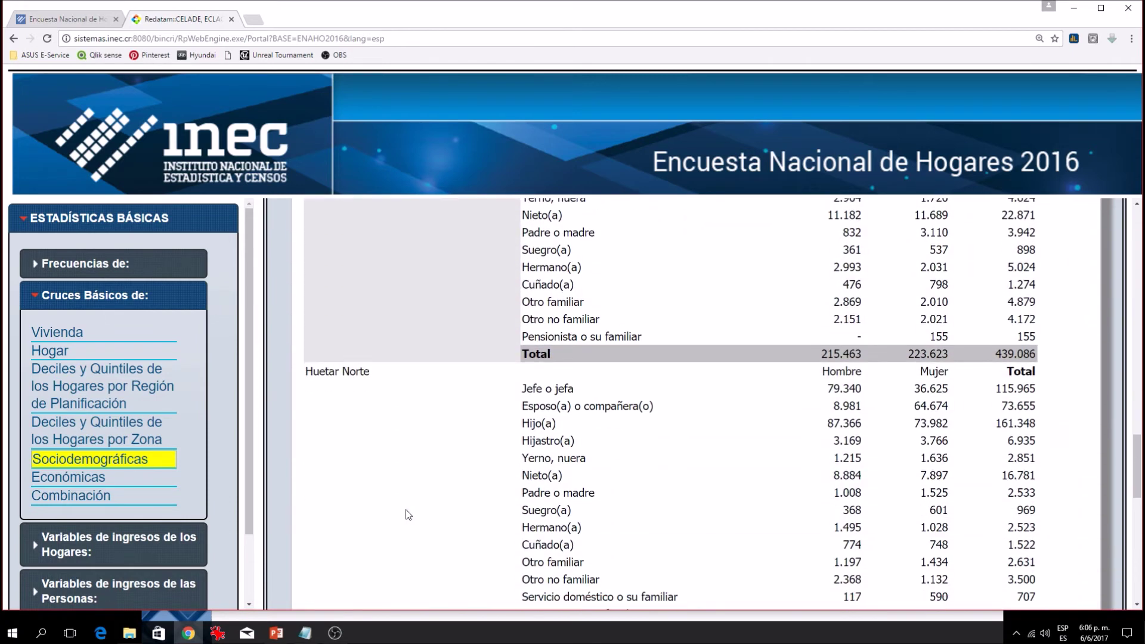
{"action": "scroll", "coordinate": [396, 477], "scroll_direction": "down", "scroll_amount": 6}
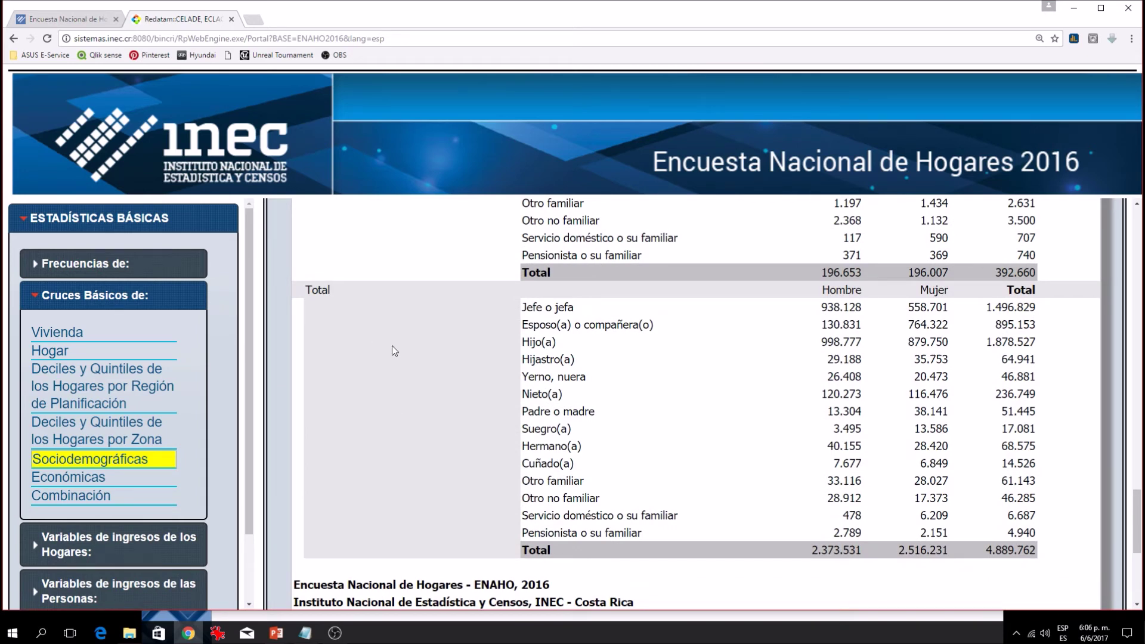
{"action": "scroll", "coordinate": [392, 345], "scroll_direction": "up", "scroll_amount": 2}
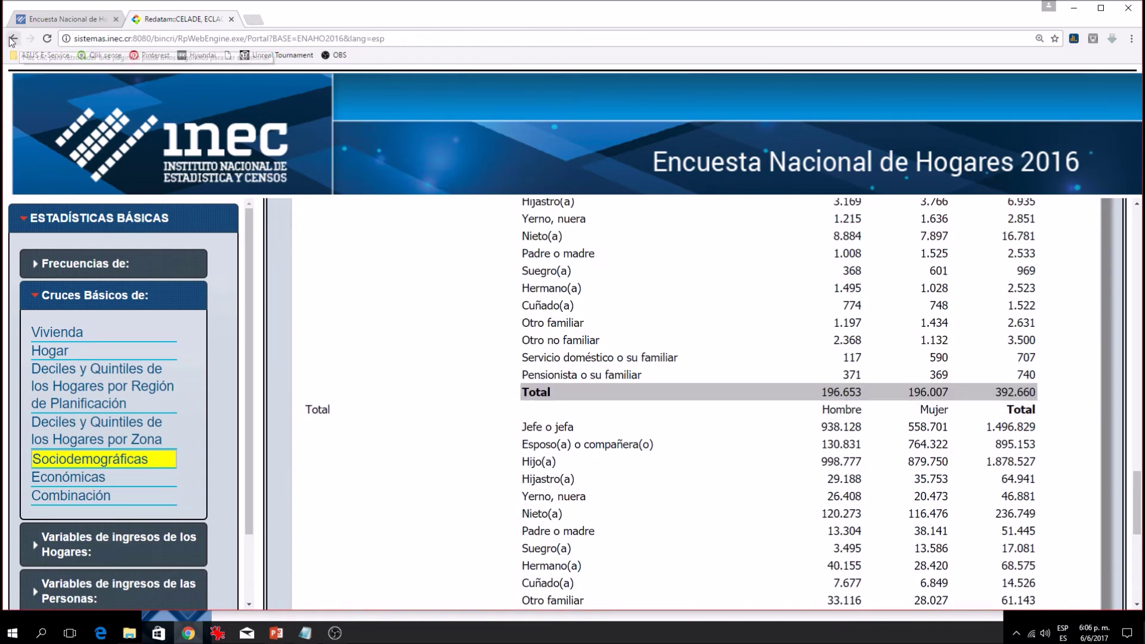
- Rerun the kinship-by-sex crosstab with Zona as control variable, review its urban, rural and total blocks, and return to the parameters
{"action": "left_click", "coordinate": [12, 40]}
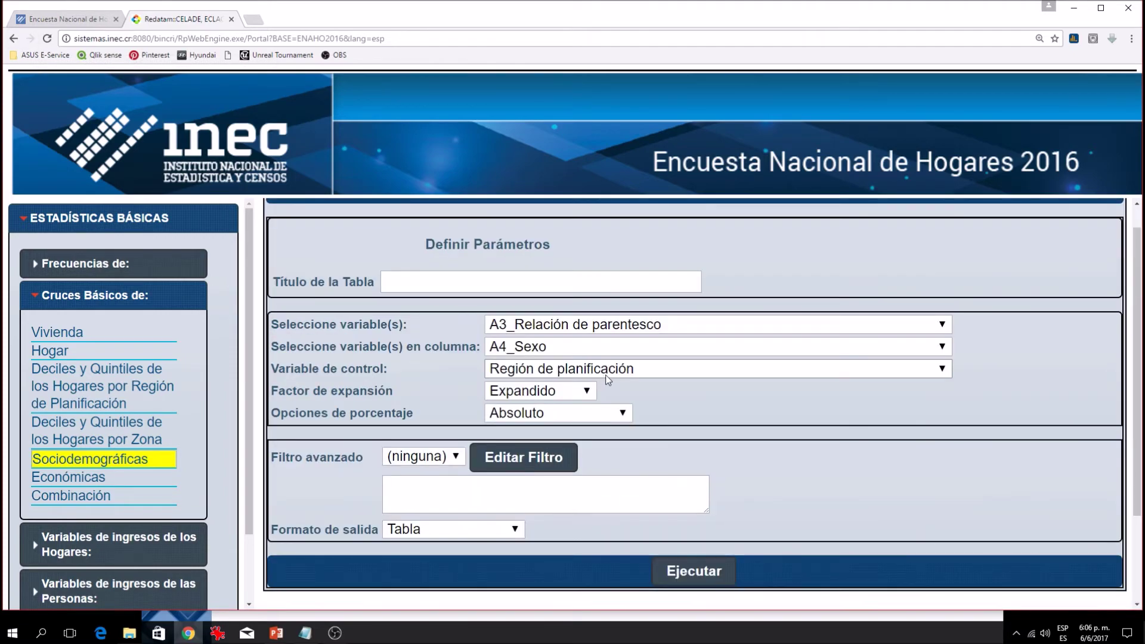
{"action": "left_click", "coordinate": [607, 376]}
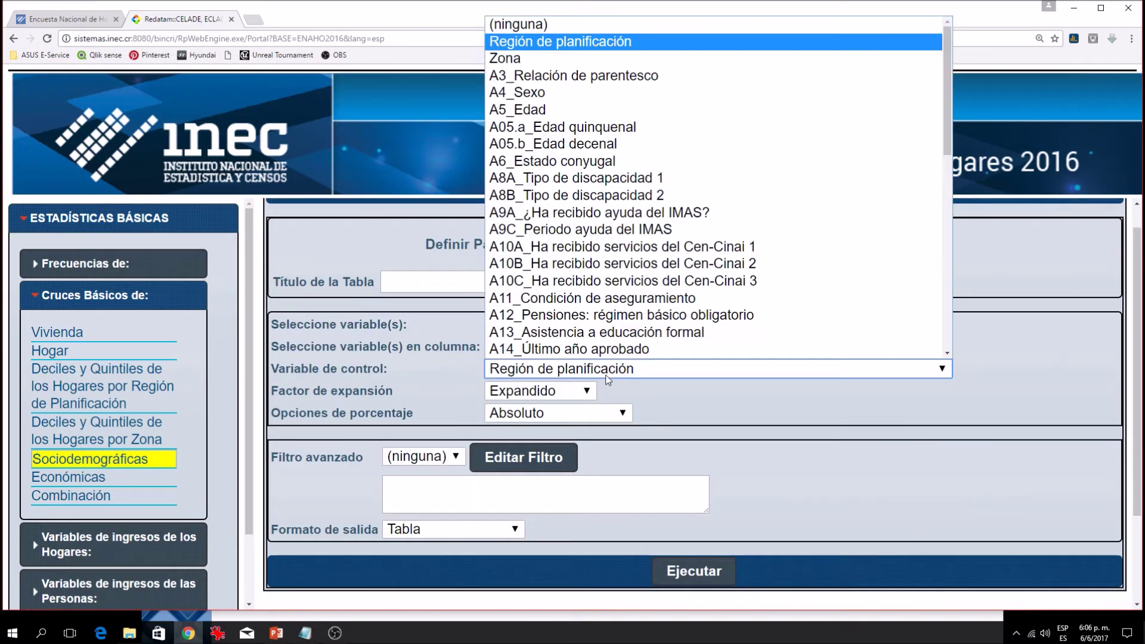
{"action": "left_click", "coordinate": [516, 59]}
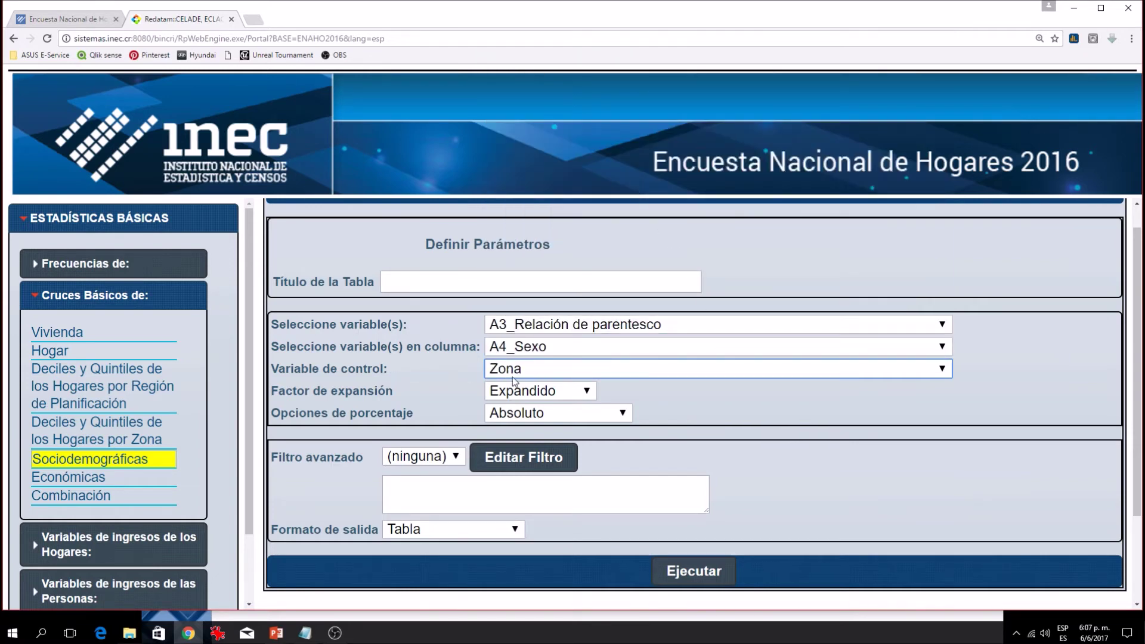
{"action": "left_click", "coordinate": [694, 572]}
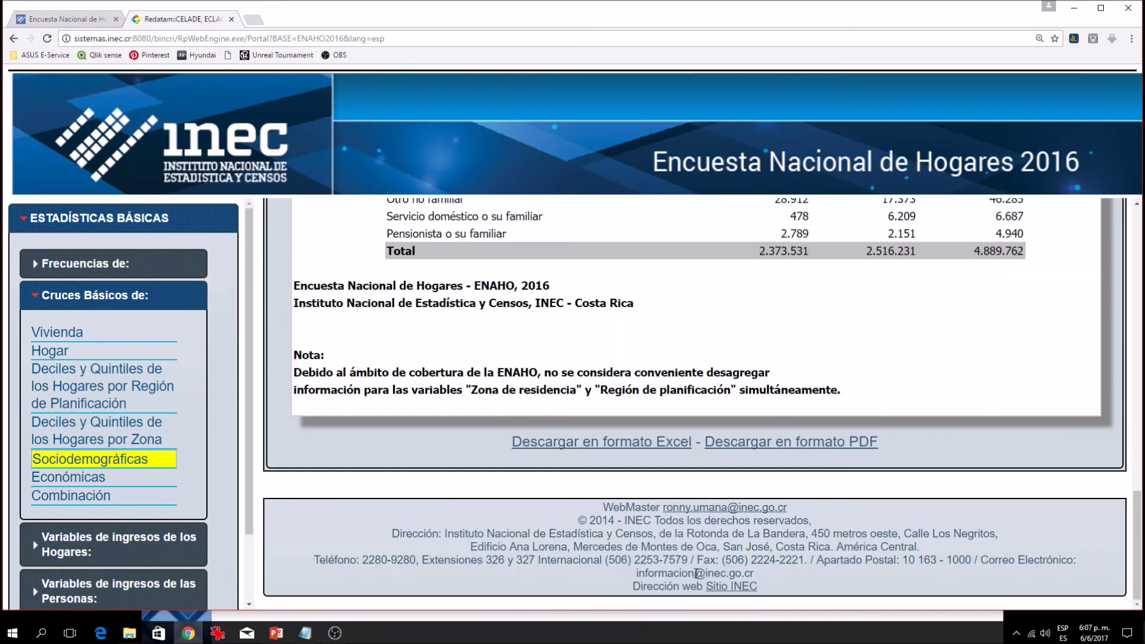
{"action": "scroll", "coordinate": [708, 414], "scroll_direction": "up", "scroll_amount": 4}
{"action": "scroll", "coordinate": [709, 414], "scroll_direction": "up", "scroll_amount": 10}
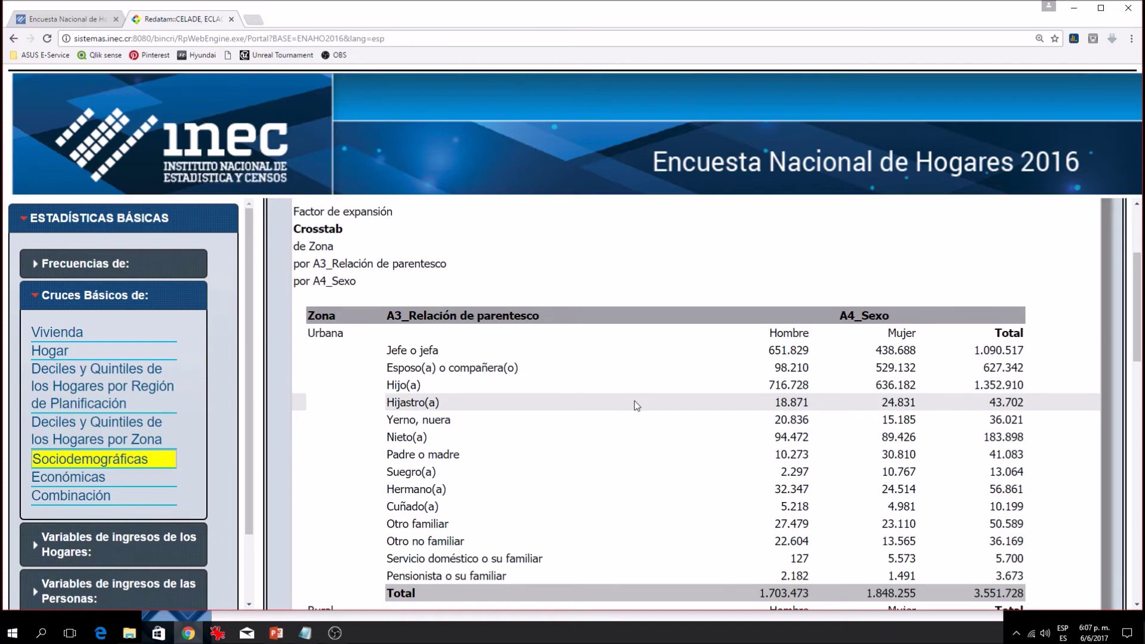
{"action": "scroll", "coordinate": [636, 405], "scroll_direction": "down", "scroll_amount": 10}
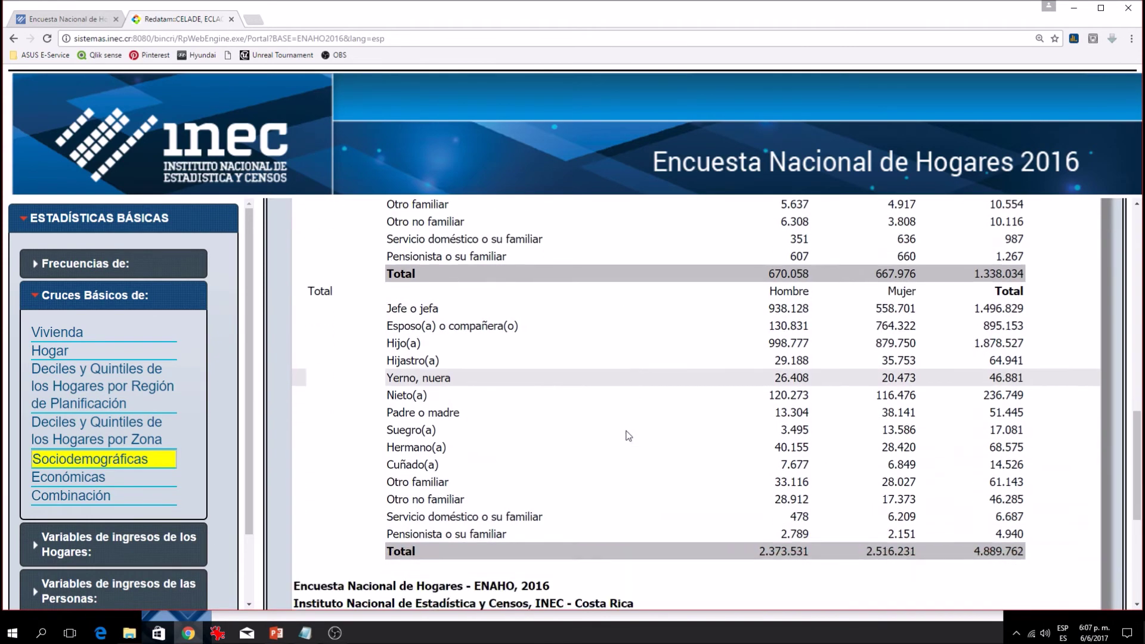
{"action": "scroll", "coordinate": [628, 436], "scroll_direction": "up", "scroll_amount": 12}
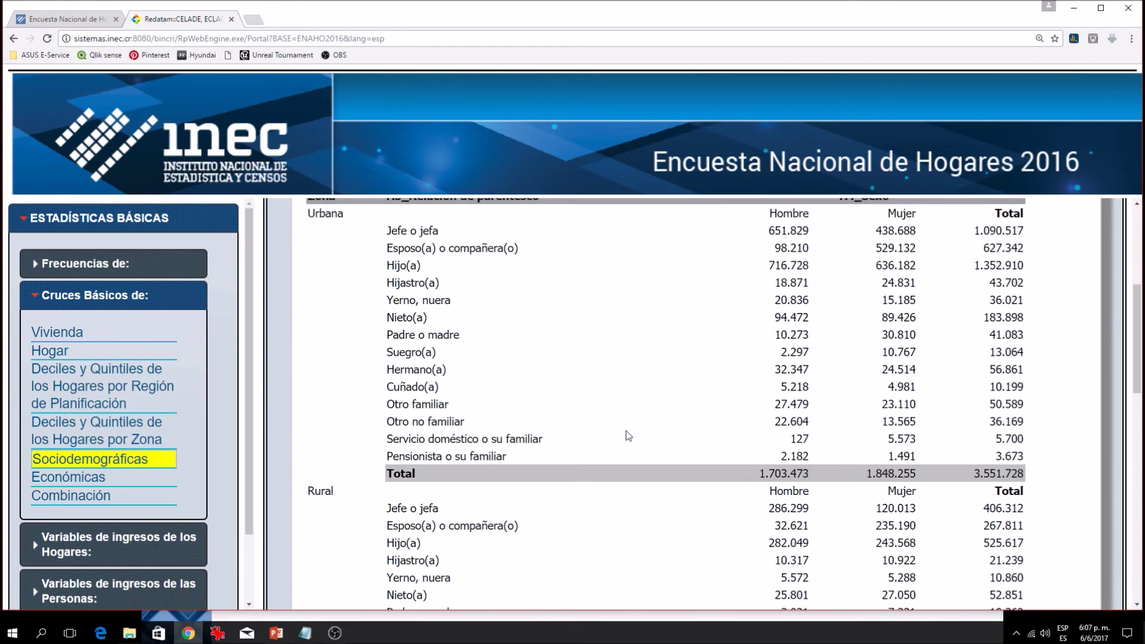
{"action": "left_click", "coordinate": [13, 40]}
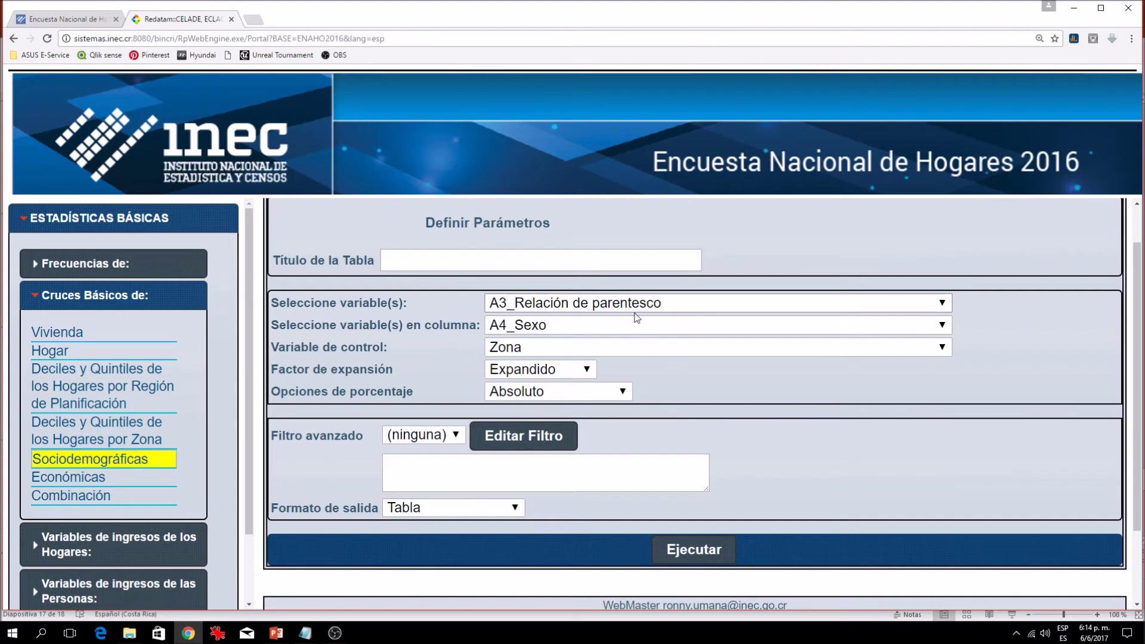
- Open the Combinación basic crosstab and set the column variable to A4_Sexo, keeping V01_Tipo de vivienda as the row variable
{"action": "left_click", "coordinate": [131, 501]}
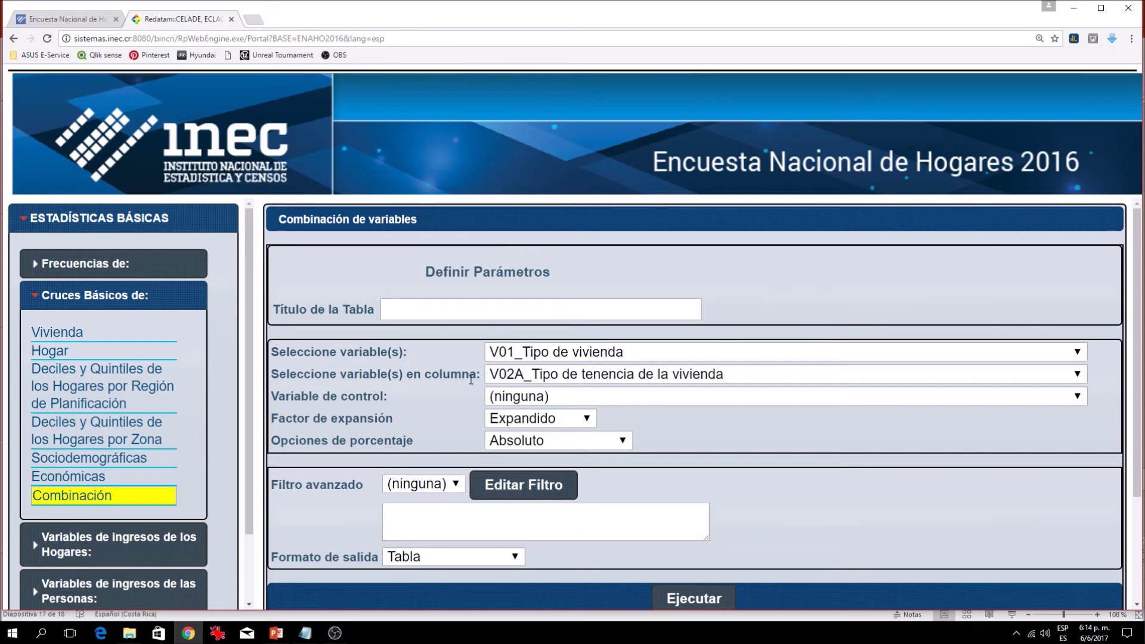
{"action": "left_click", "coordinate": [535, 376]}
{"action": "scroll", "coordinate": [592, 310], "scroll_direction": "down", "scroll_amount": 5}
{"action": "scroll", "coordinate": [592, 310], "scroll_direction": "down", "scroll_amount": 8}
{"action": "scroll", "coordinate": [633, 301], "scroll_direction": "down", "scroll_amount": 5}
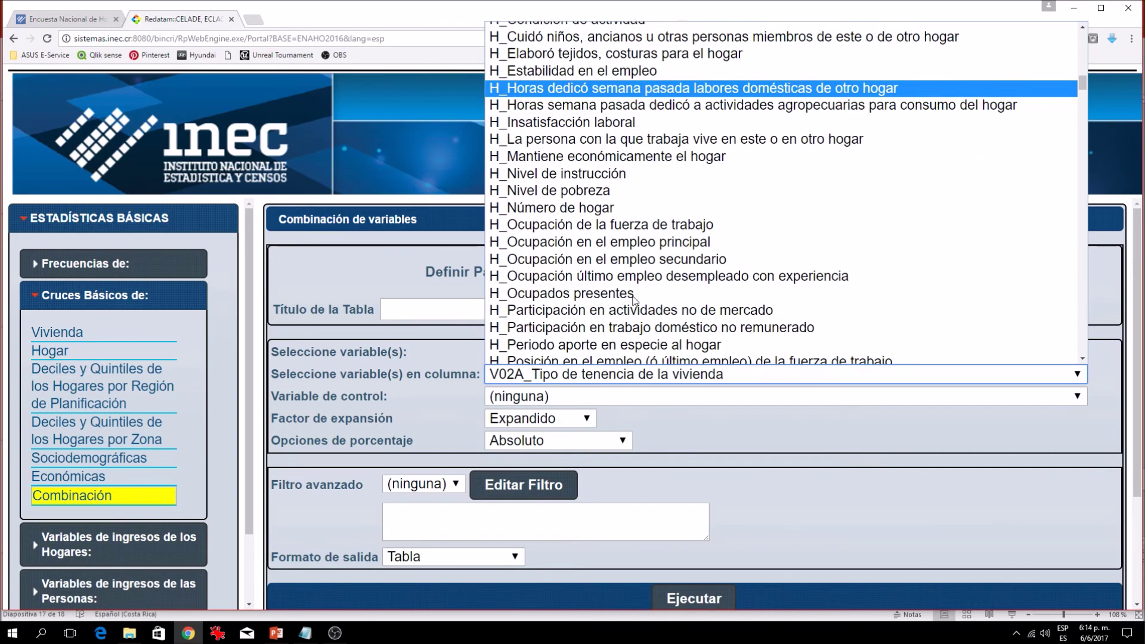
{"action": "scroll", "coordinate": [633, 301], "scroll_direction": "down", "scroll_amount": 11}
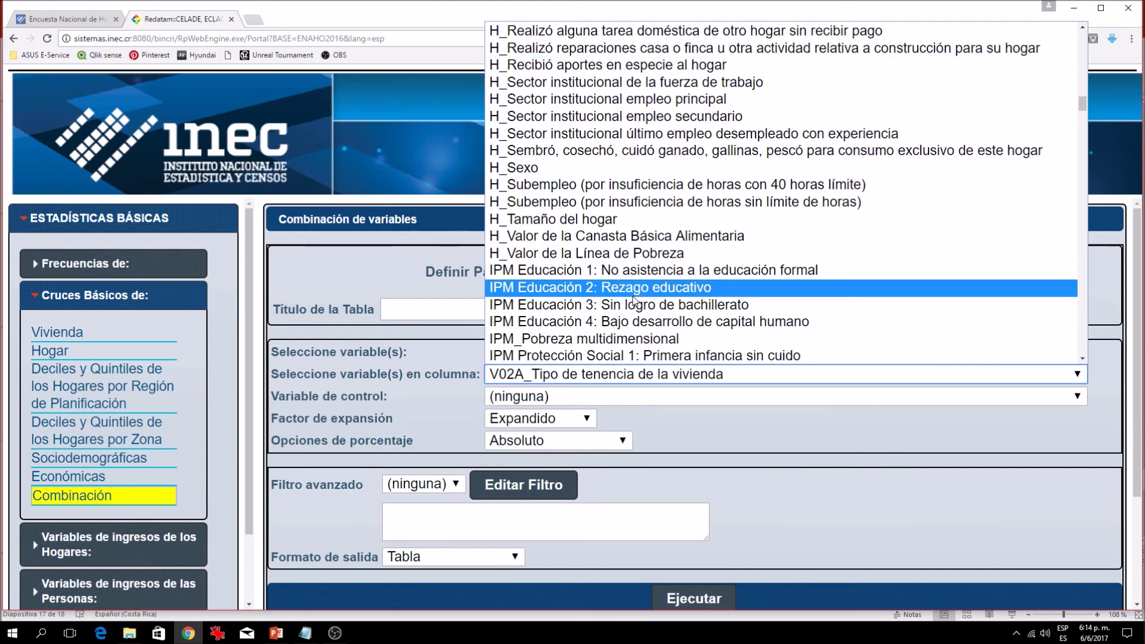
{"action": "scroll", "coordinate": [635, 301], "scroll_direction": "down", "scroll_amount": 8}
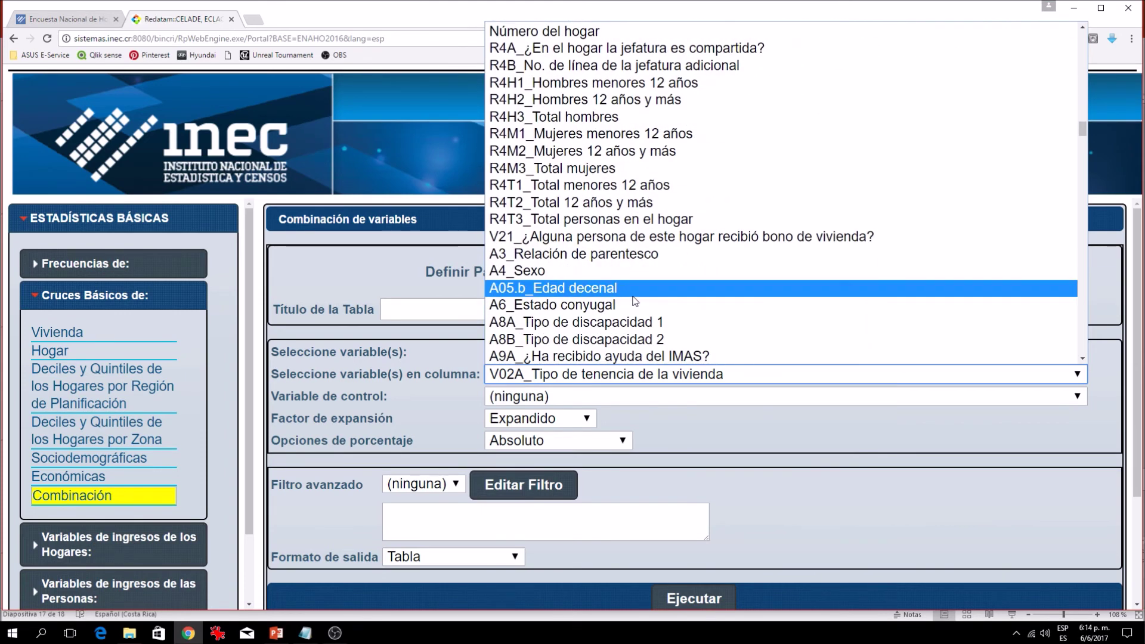
{"action": "left_click", "coordinate": [537, 271]}
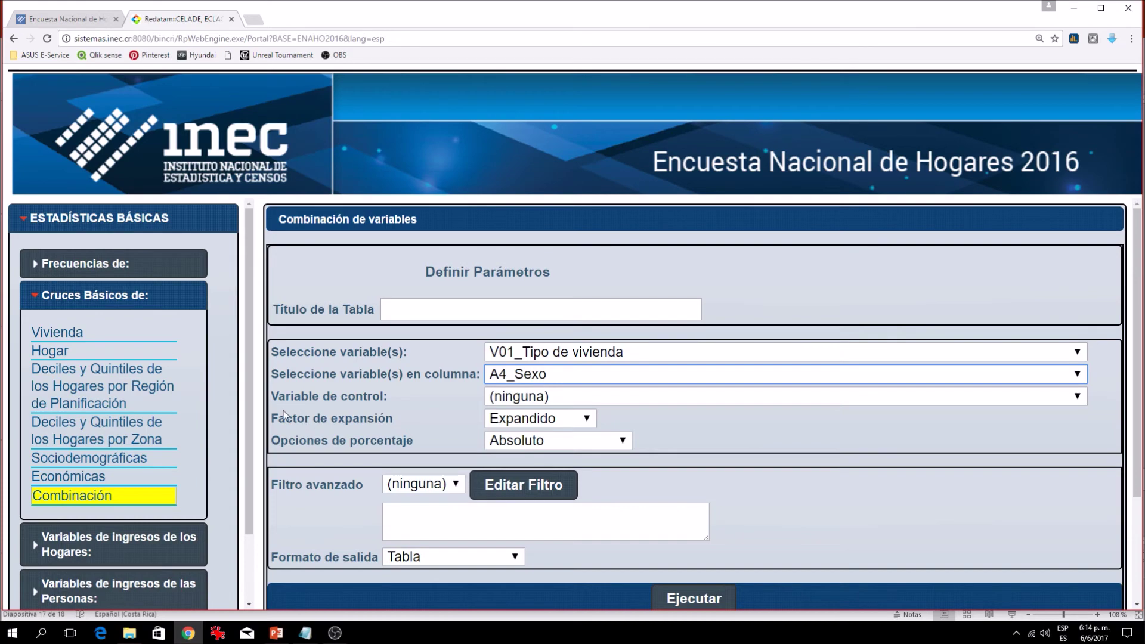
- Set the control variable to Zona and run the dwelling-type-by-sex table with expanded, absolute values
{"action": "left_click", "coordinate": [534, 399]}
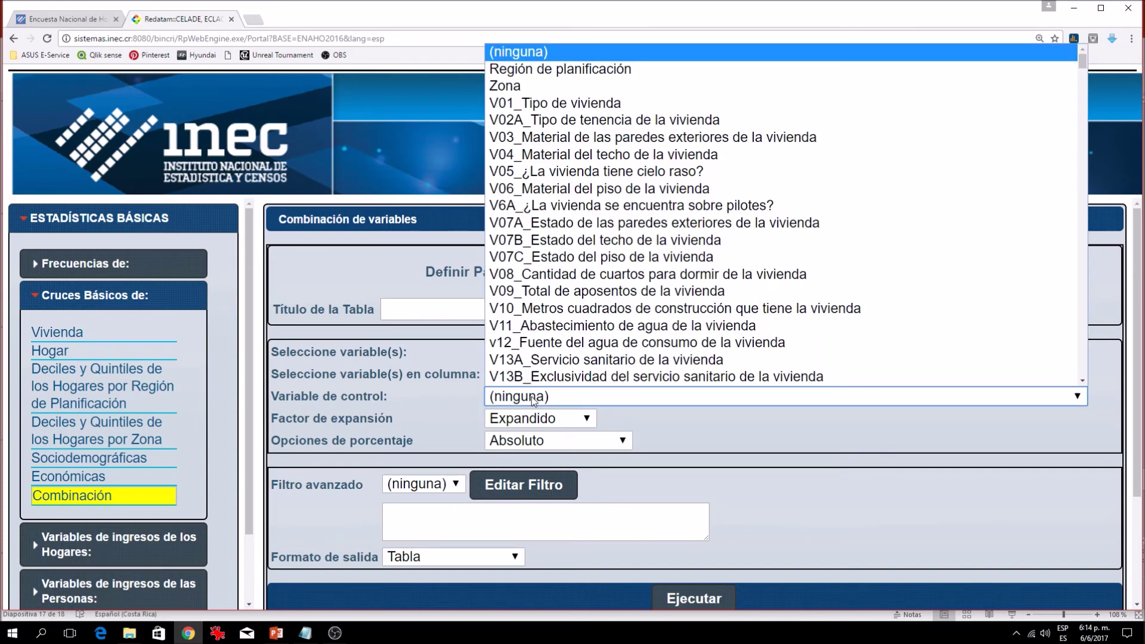
{"action": "left_click", "coordinate": [511, 90]}
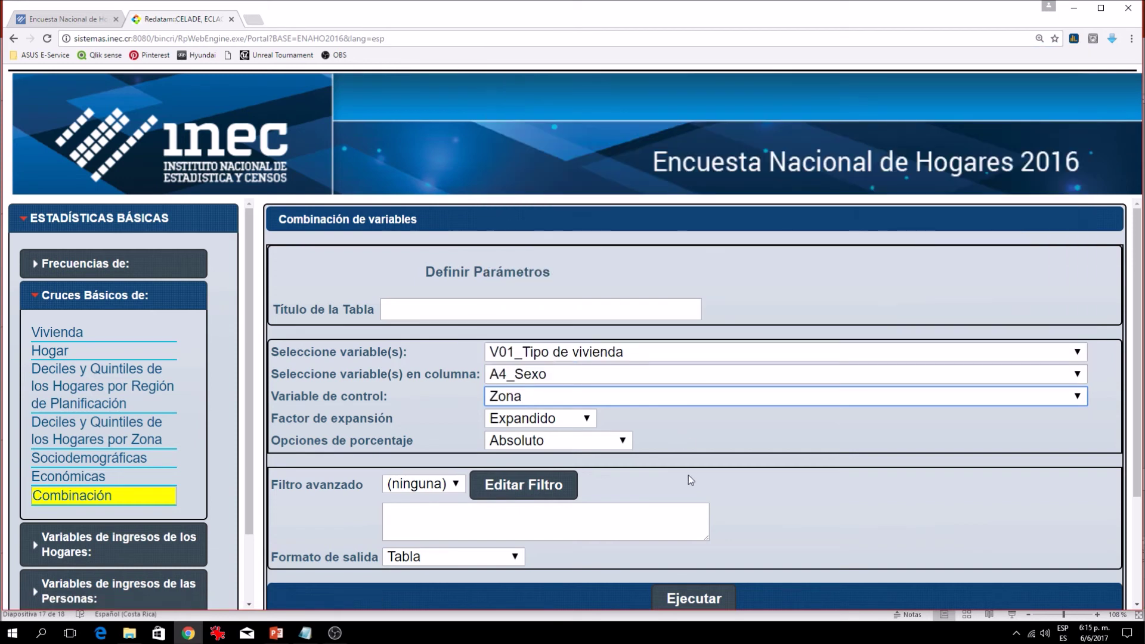
{"action": "scroll", "coordinate": [774, 471], "scroll_direction": "down", "scroll_amount": 1}
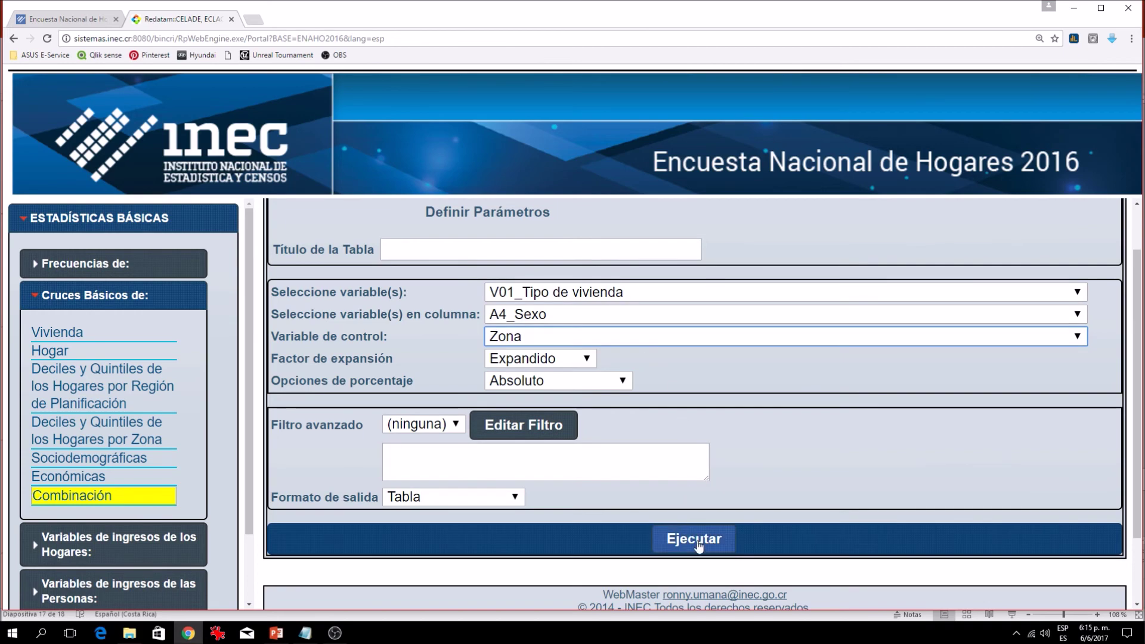
{"action": "left_click", "coordinate": [694, 539]}
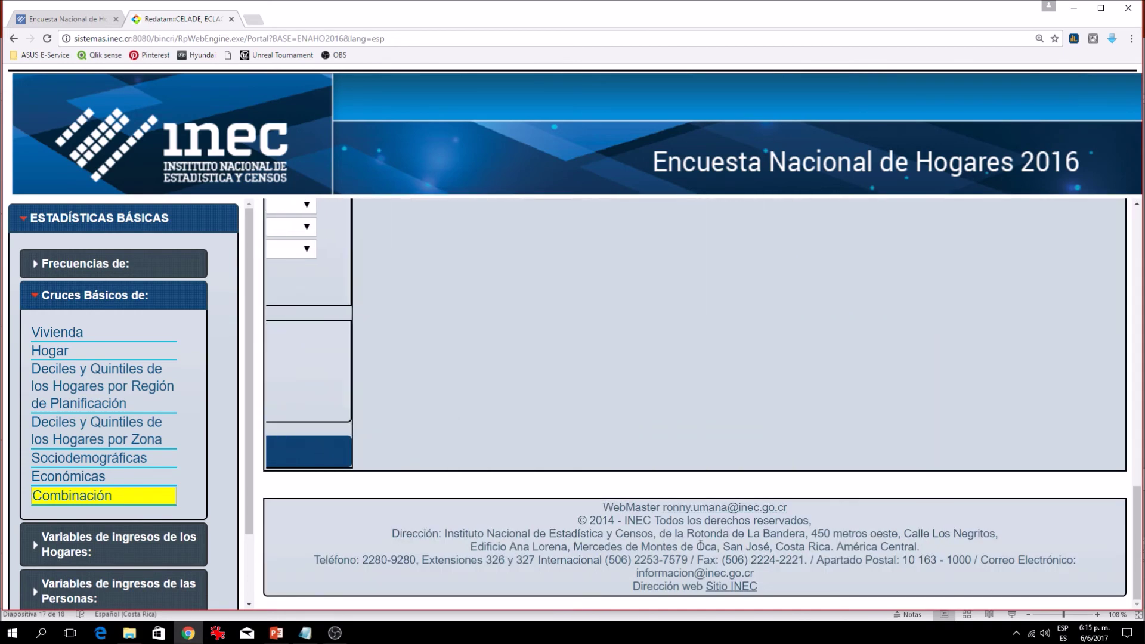
- Examine the dwelling-type-by-sex crosstab across its Urbana, Rural and Total blocks, including the row and column totals
{"action": "scroll", "coordinate": [771, 413], "scroll_direction": "up", "scroll_amount": 5}
{"action": "scroll", "coordinate": [771, 413], "scroll_direction": "up", "scroll_amount": 5}
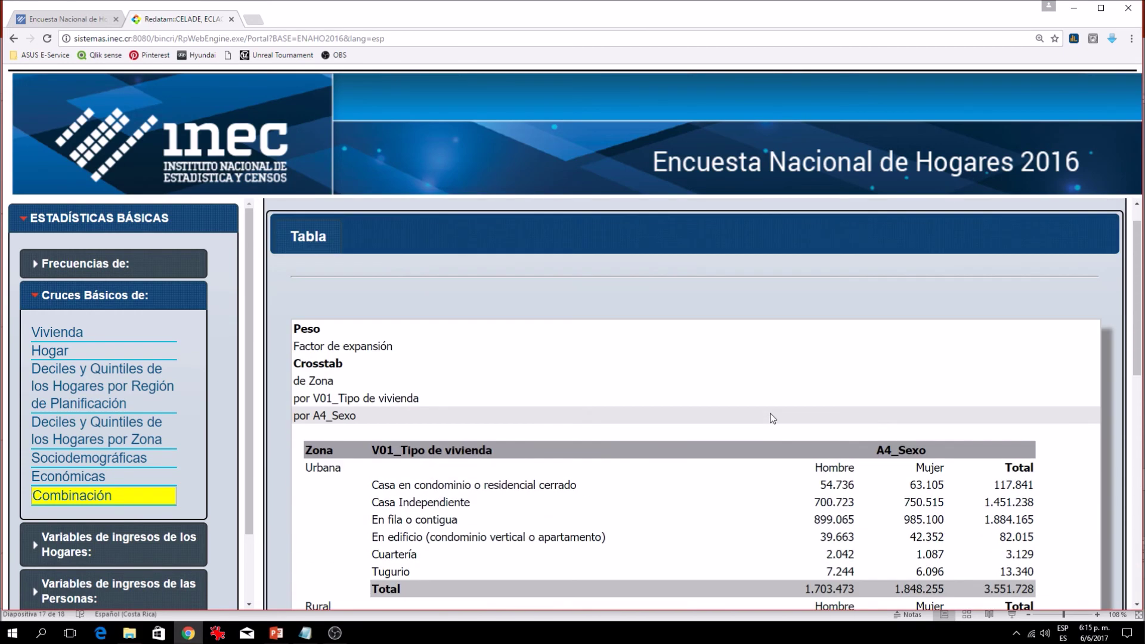
{"action": "scroll", "coordinate": [773, 418], "scroll_direction": "down", "scroll_amount": 2}
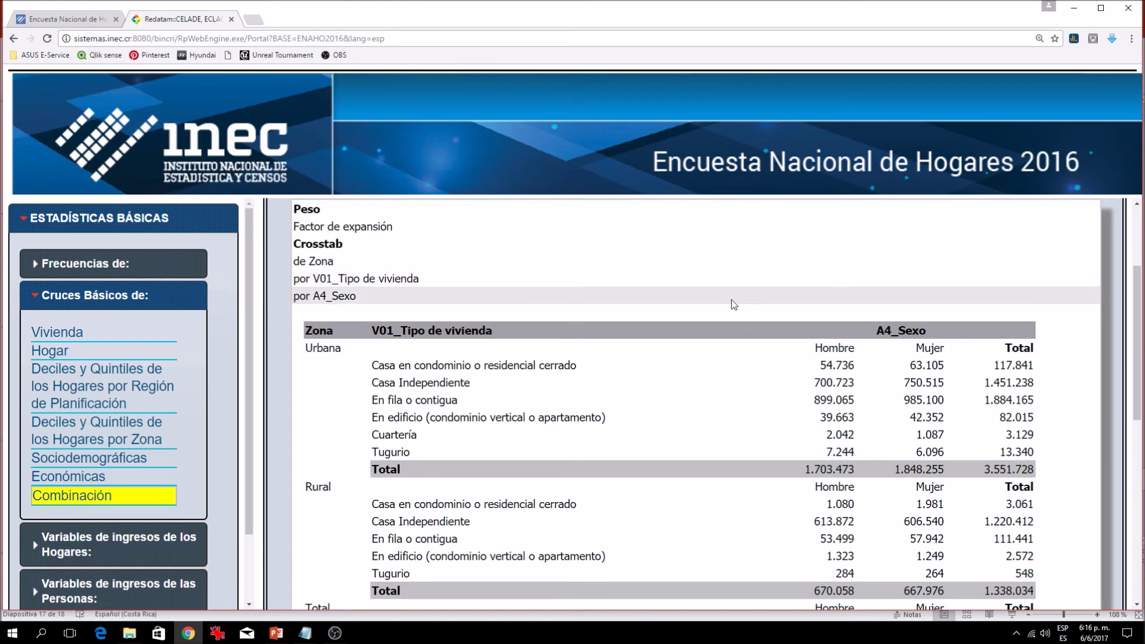
{"action": "scroll", "coordinate": [667, 406], "scroll_direction": "down", "scroll_amount": 4}
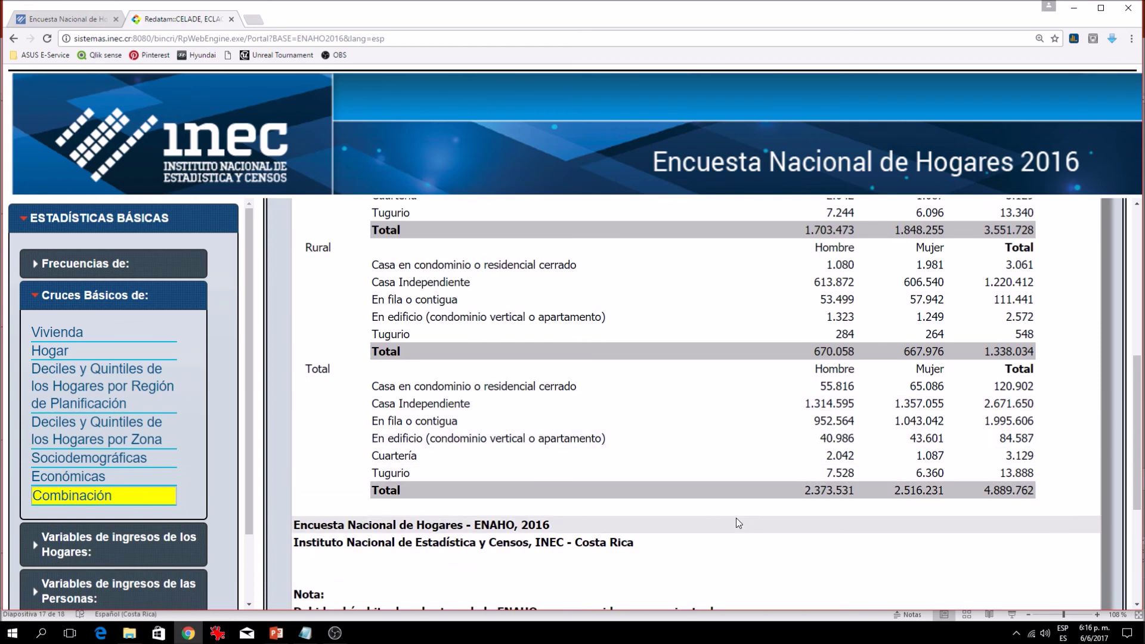
{"action": "scroll", "coordinate": [733, 523], "scroll_direction": "up", "scroll_amount": 3}
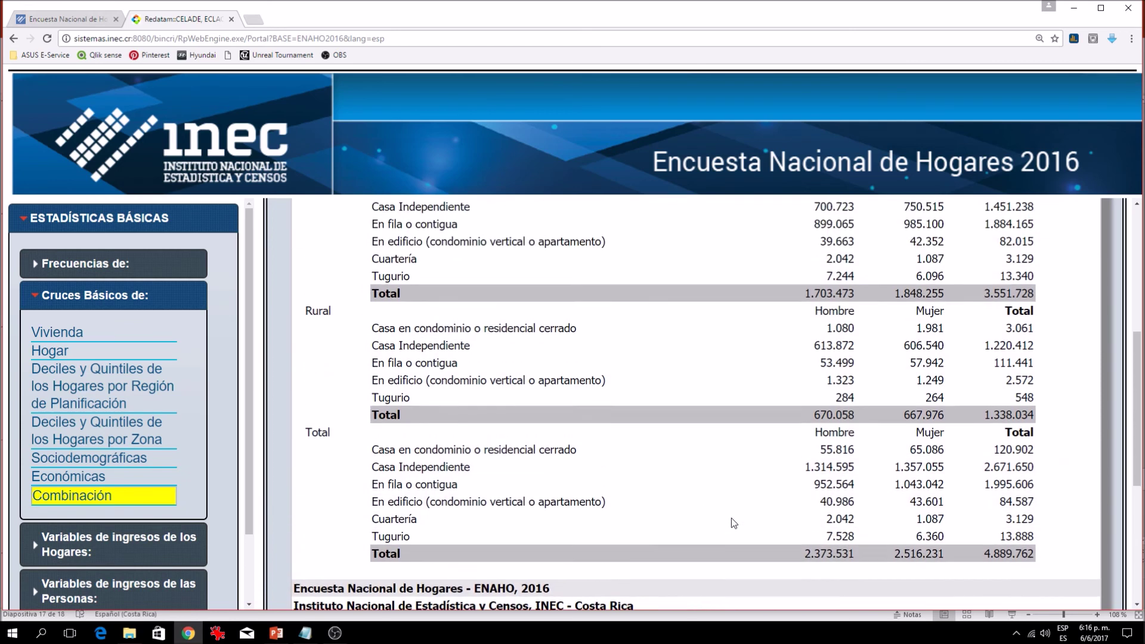
{"action": "scroll", "coordinate": [731, 518], "scroll_direction": "down", "scroll_amount": 3}
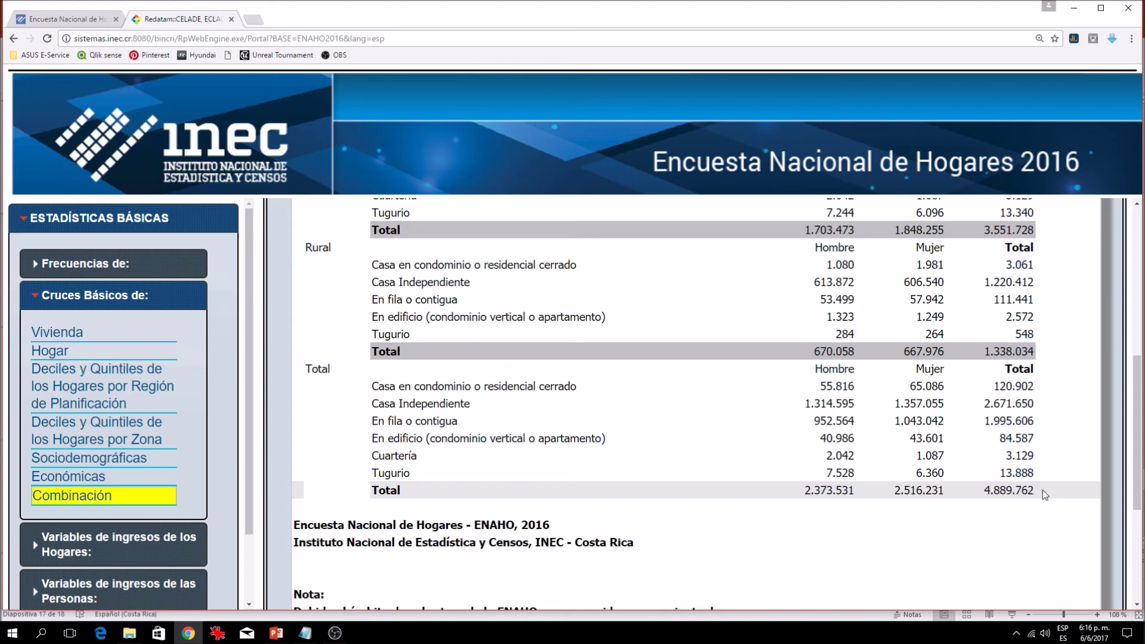
{"action": "scroll", "coordinate": [1044, 494], "scroll_direction": "up", "scroll_amount": 3}
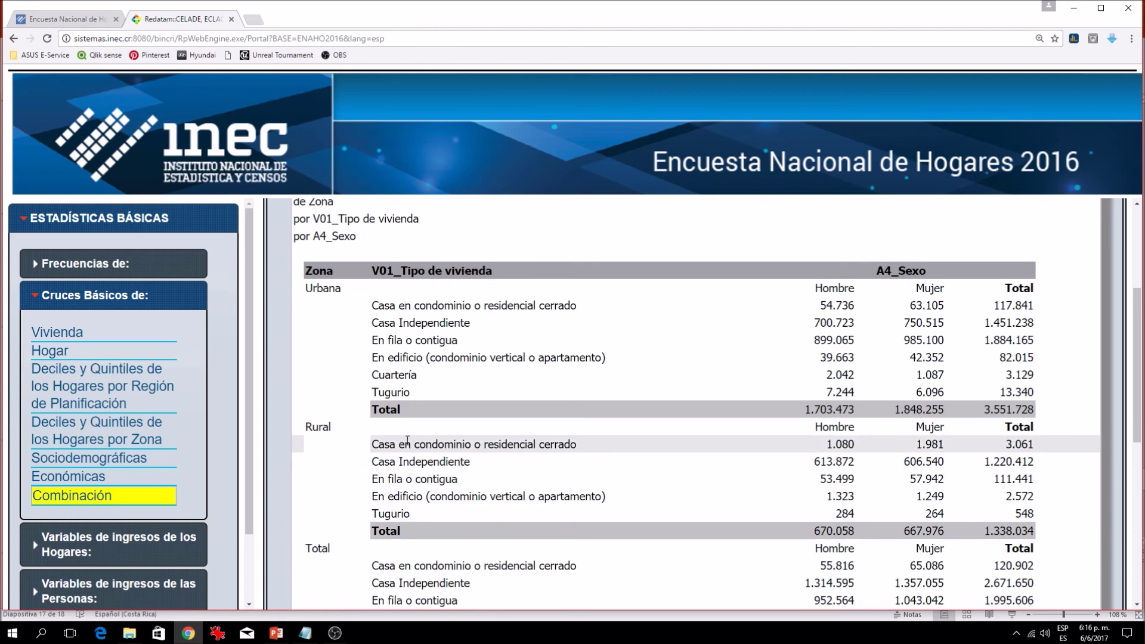
{"action": "scroll", "coordinate": [521, 434], "scroll_direction": "down", "scroll_amount": 1}
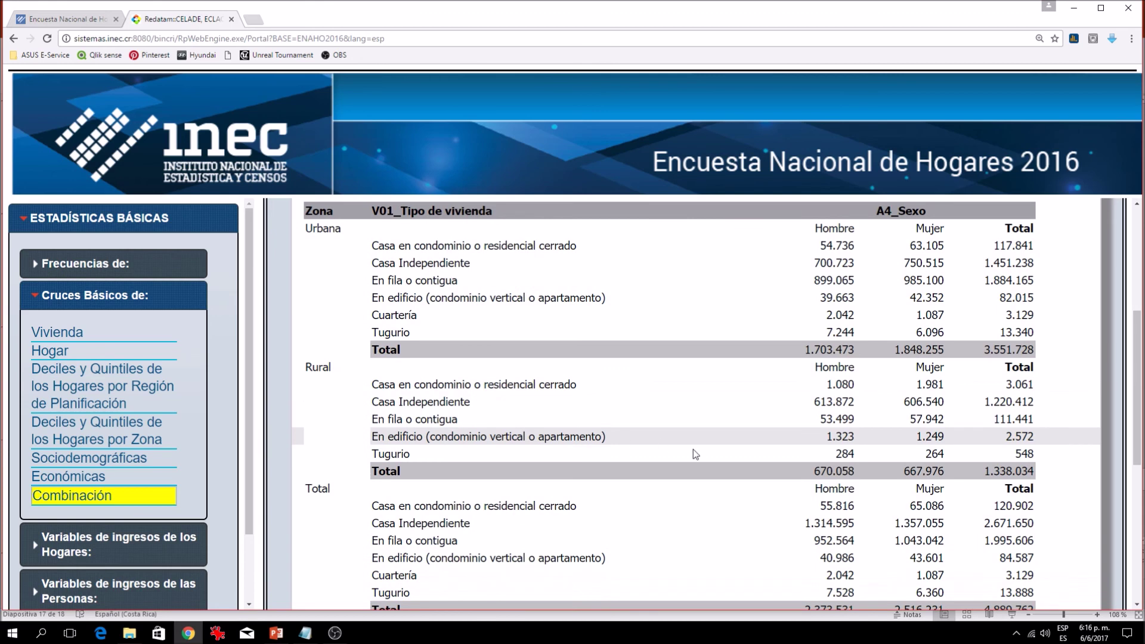
{"action": "scroll", "coordinate": [775, 538], "scroll_direction": "down", "scroll_amount": 1}
{"action": "scroll", "coordinate": [769, 524], "scroll_direction": "up", "scroll_amount": 2}
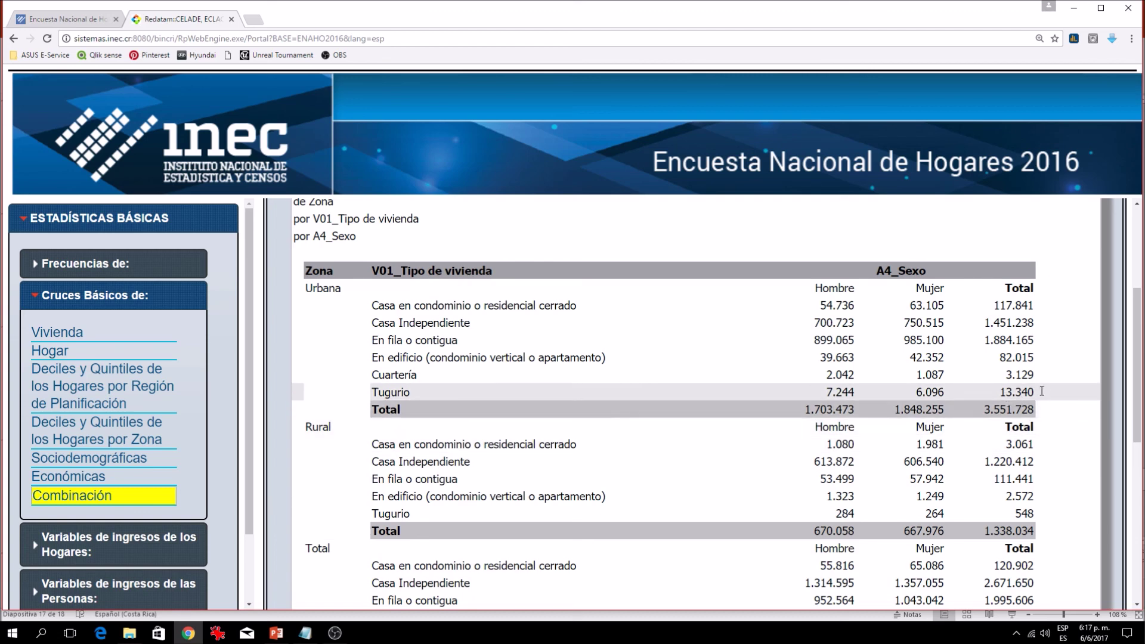
- Highlight the urban Tugurio total, the rural Casa Independiente total and its Hombre figure with the row label, and compare them with the rest of the table
{"action": "left_click_drag", "start_coordinate": [1041, 391], "coordinate": [999, 392]}
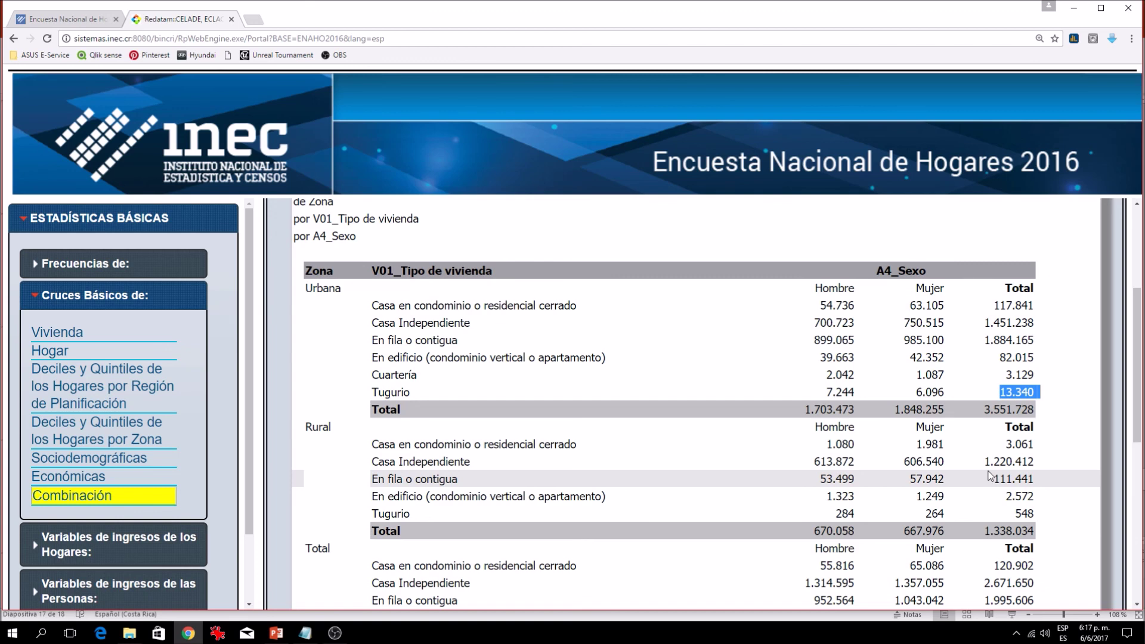
{"action": "left_click_drag", "start_coordinate": [1037, 461], "coordinate": [987, 461]}
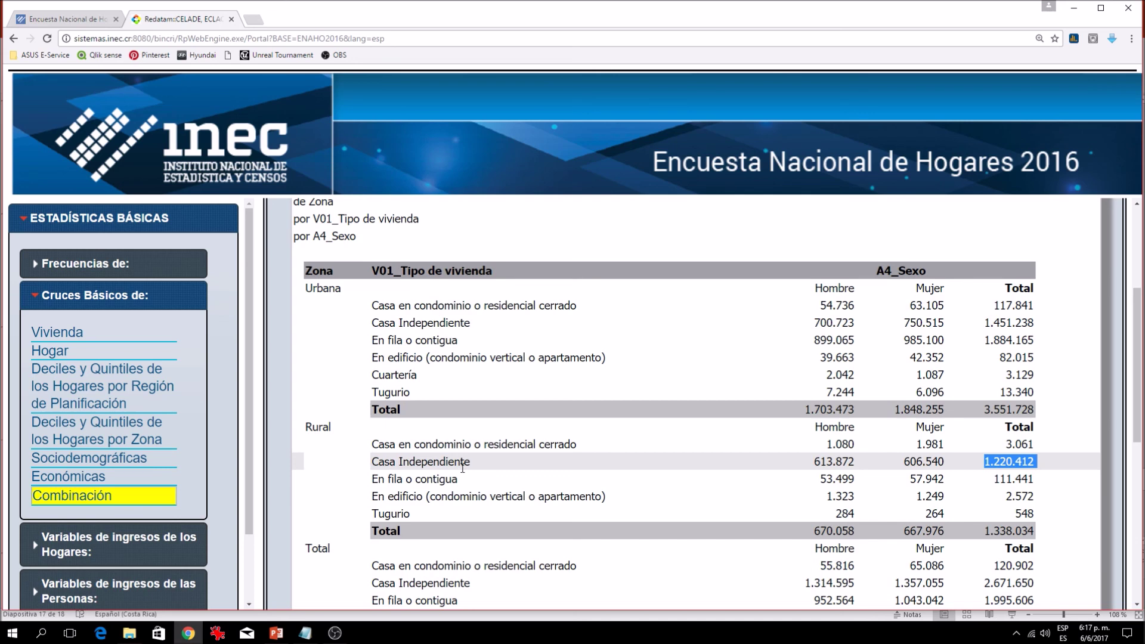
{"action": "scroll", "coordinate": [703, 514], "scroll_direction": "down", "scroll_amount": 1}
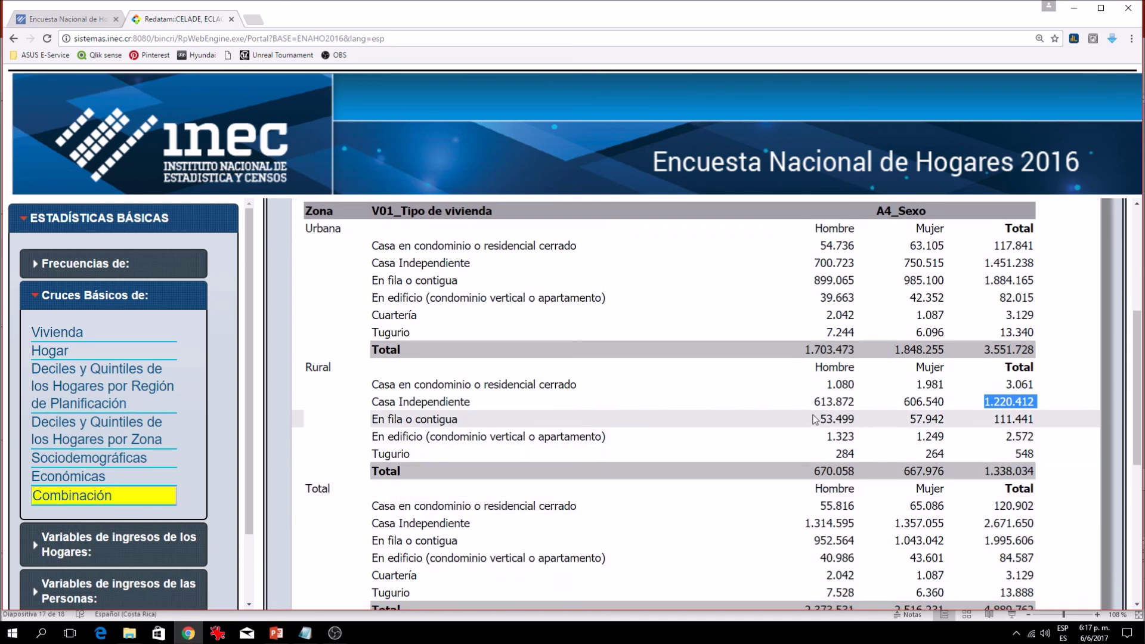
{"action": "left_click_drag", "start_coordinate": [815, 402], "coordinate": [856, 405]}
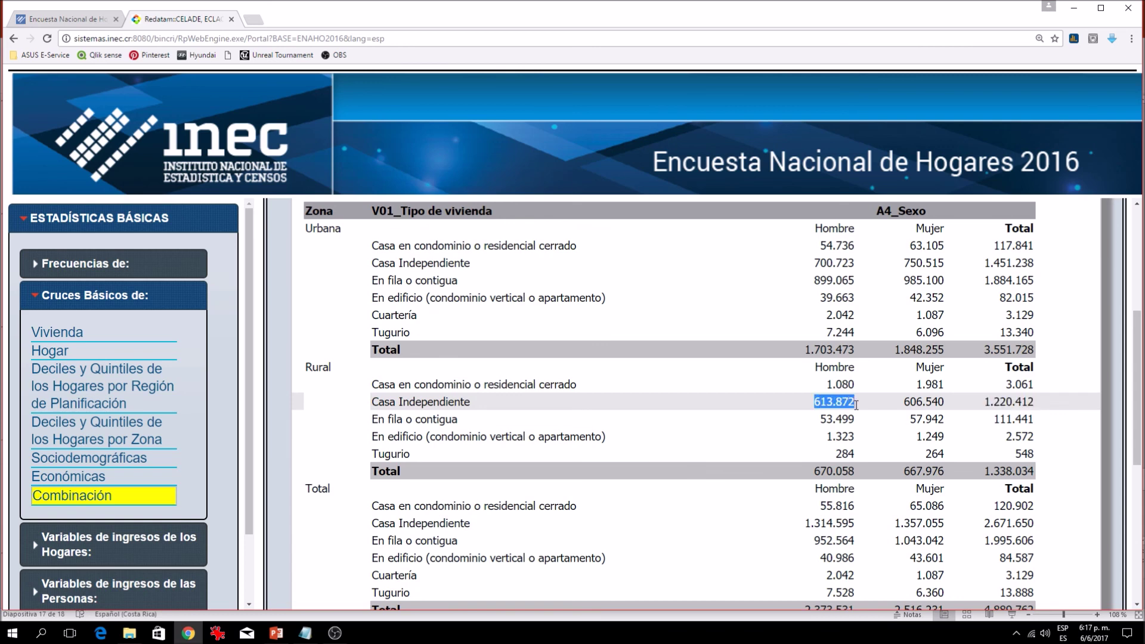
{"action": "scroll", "coordinate": [941, 471], "scroll_direction": "up", "scroll_amount": 1}
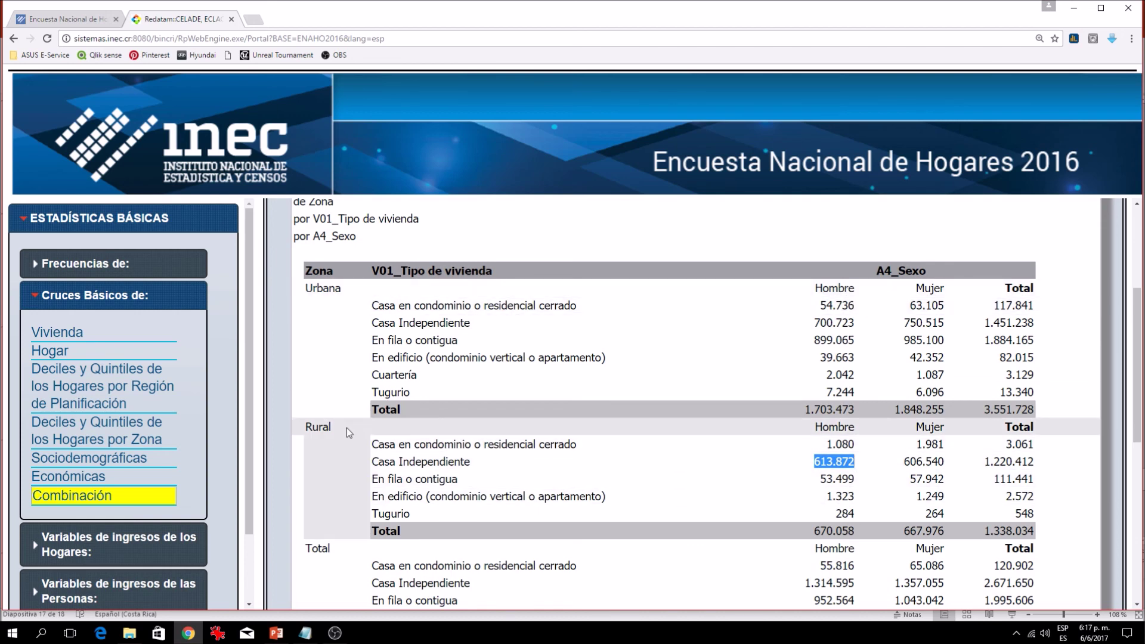
{"action": "double_click", "coordinate": [382, 463]}
{"action": "left_click_drag", "start_coordinate": [407, 465], "coordinate": [863, 461]}
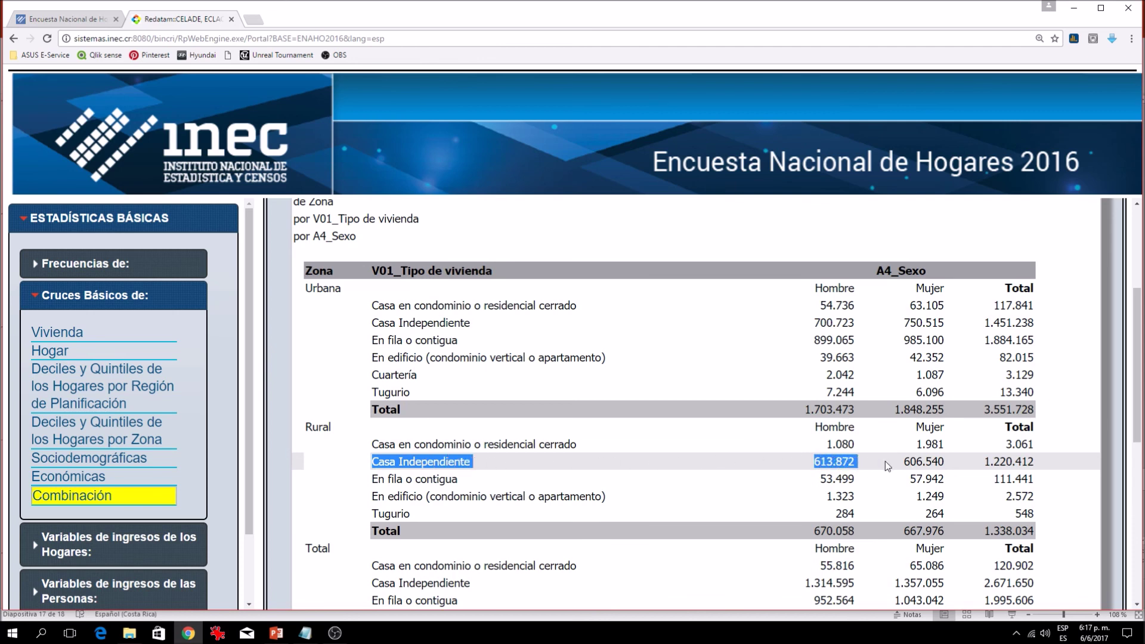
{"action": "scroll", "coordinate": [884, 460], "scroll_direction": "down", "scroll_amount": 3}
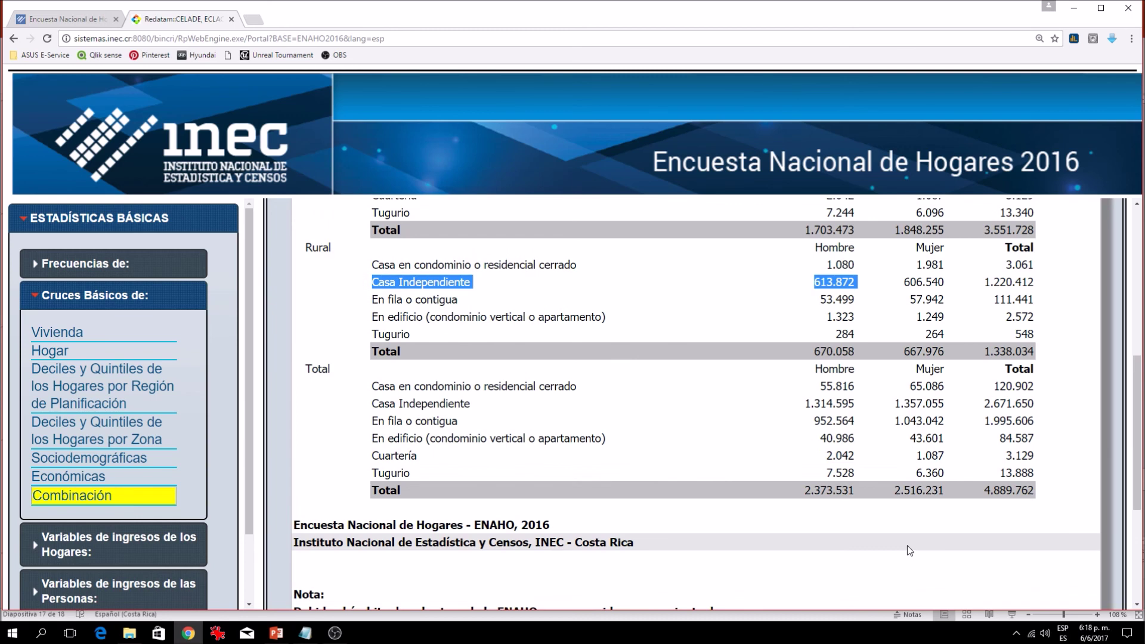
{"action": "scroll", "coordinate": [888, 465], "scroll_direction": "up", "scroll_amount": 3}
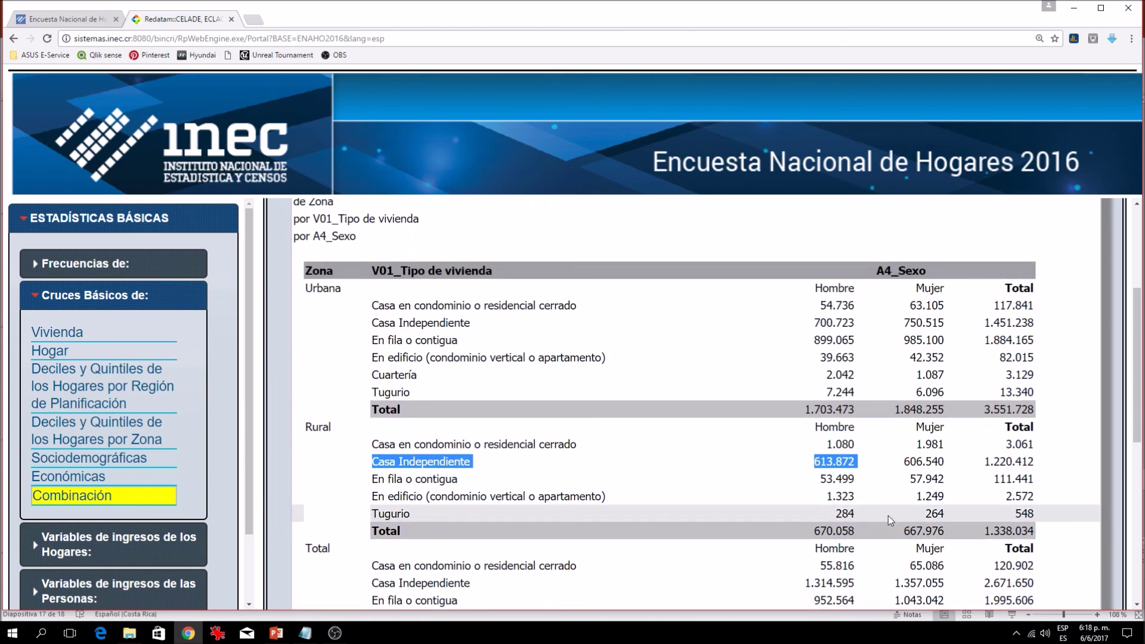
{"action": "scroll", "coordinate": [767, 458], "scroll_direction": "down", "scroll_amount": 1}
{"action": "scroll", "coordinate": [767, 458], "scroll_direction": "down", "scroll_amount": 1}
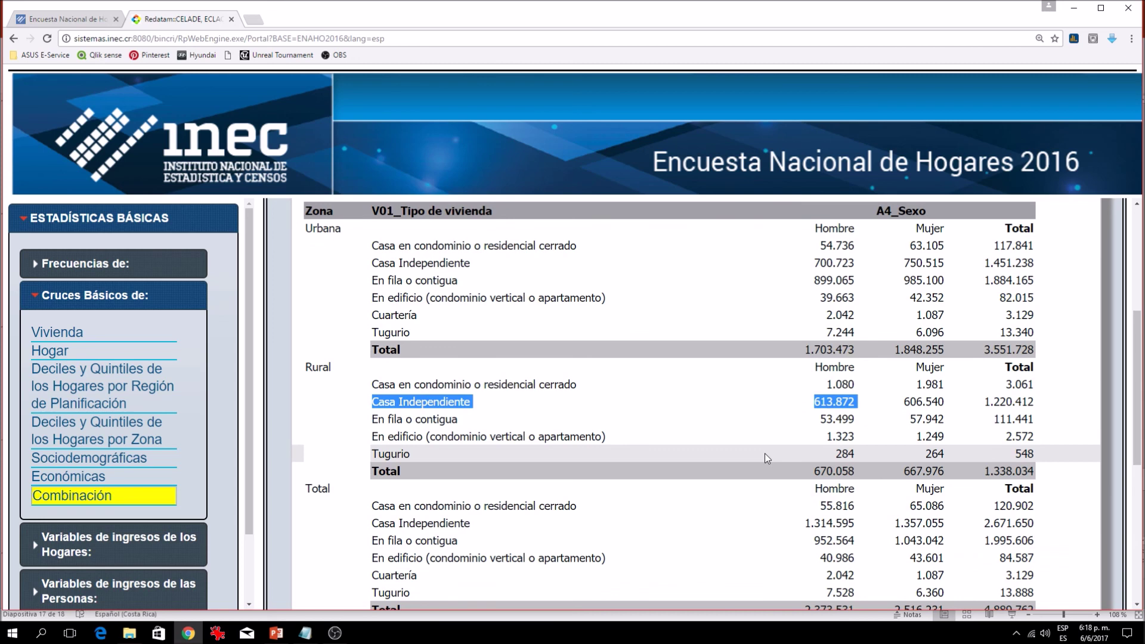
{"action": "scroll", "coordinate": [766, 458], "scroll_direction": "up", "scroll_amount": 1}
{"action": "scroll", "coordinate": [767, 458], "scroll_direction": "down", "scroll_amount": 1}
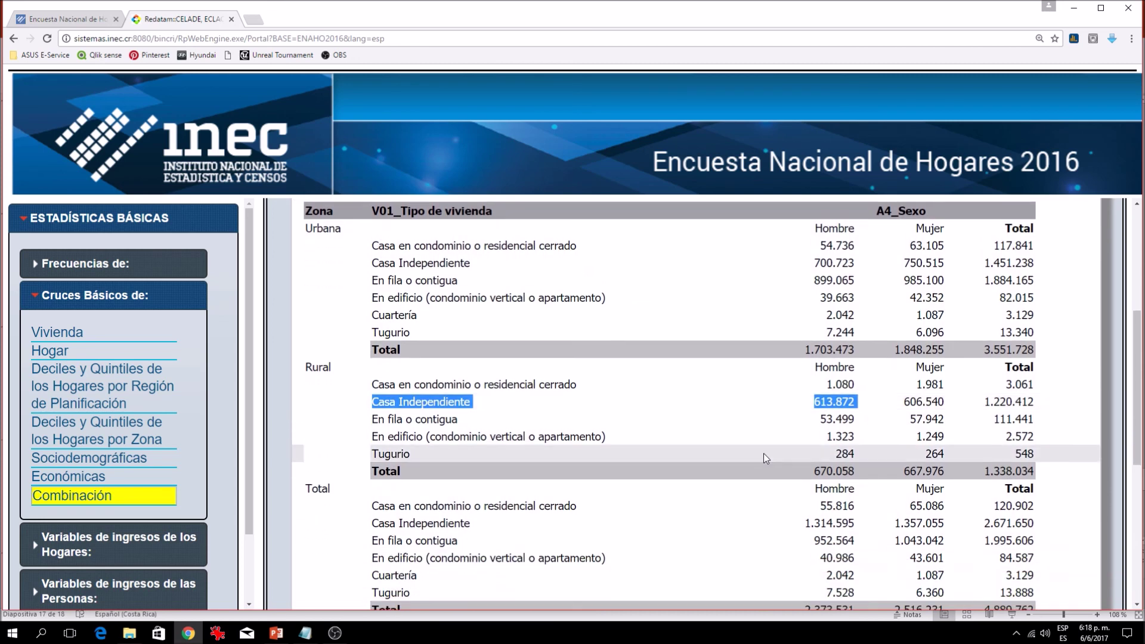